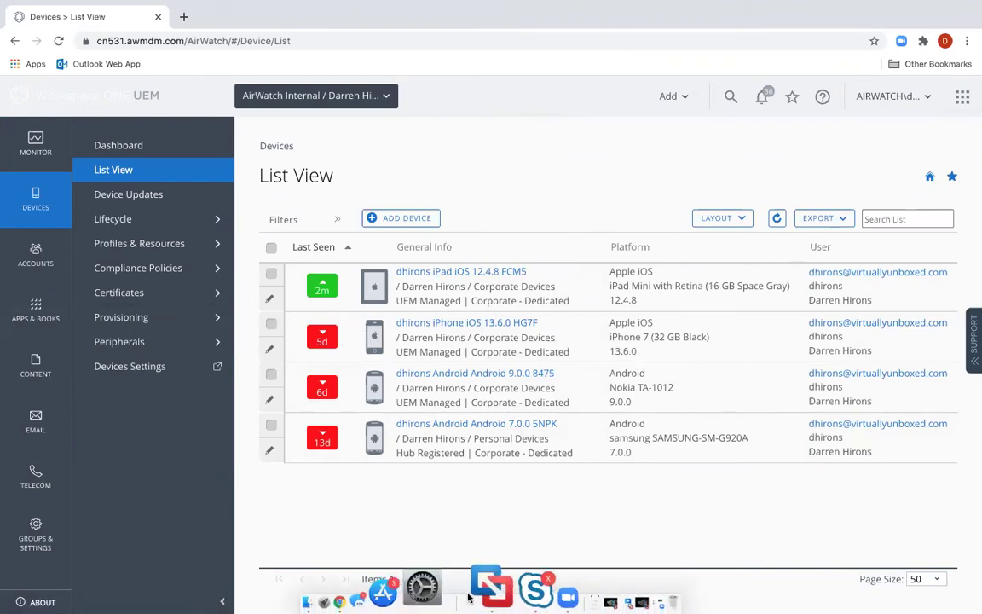
Switch from Chrome to the Windows 10_1 VM in VMware Fusion, which is showing Sysprep.
left_click(470, 594)
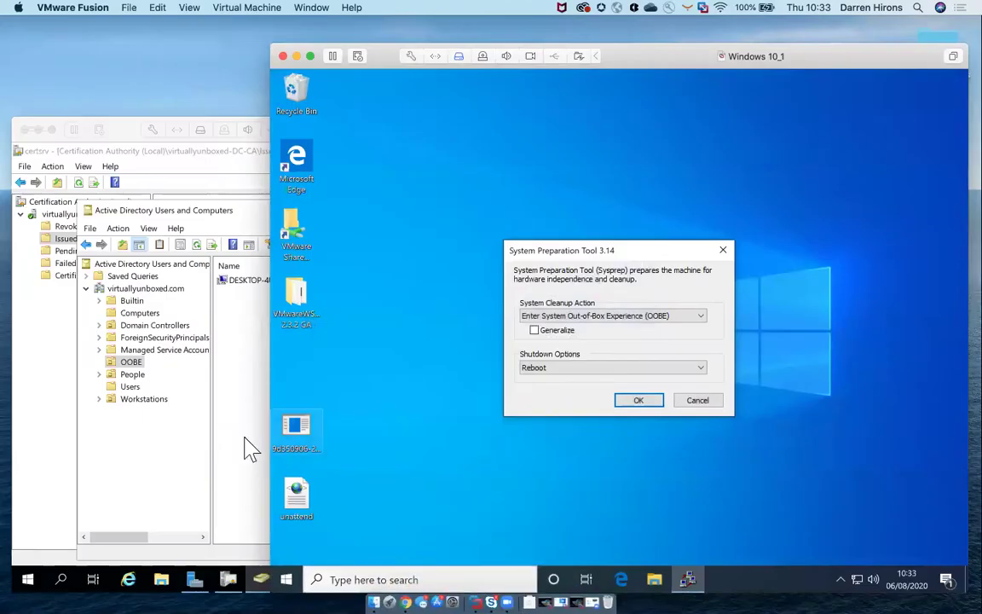
On the DC VM, confirm DESKTOP-4UOL6LE is in the OOBE OU, then return to the UEM device list.
left_click(247, 447)
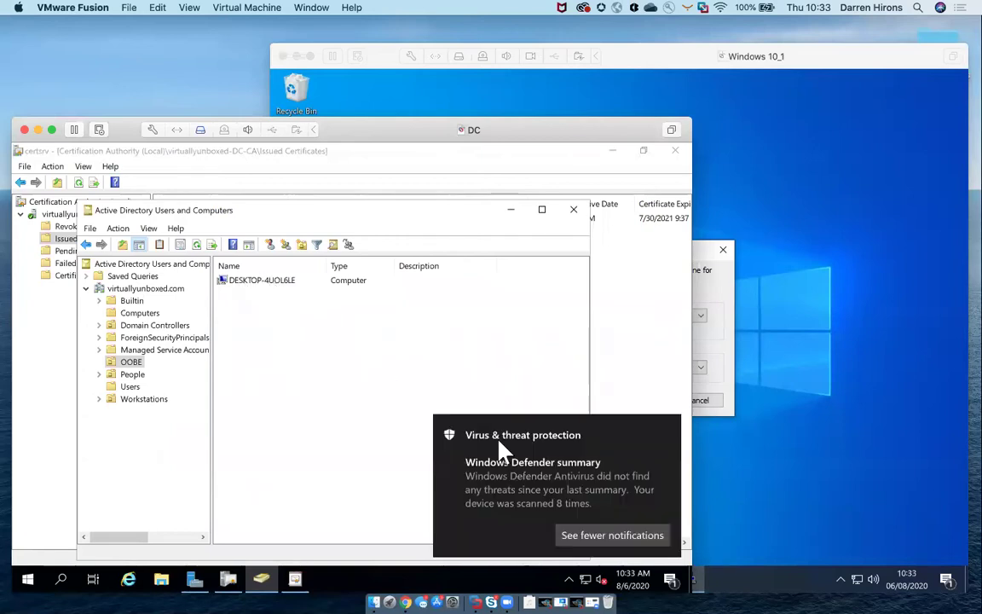
left_click(666, 427)
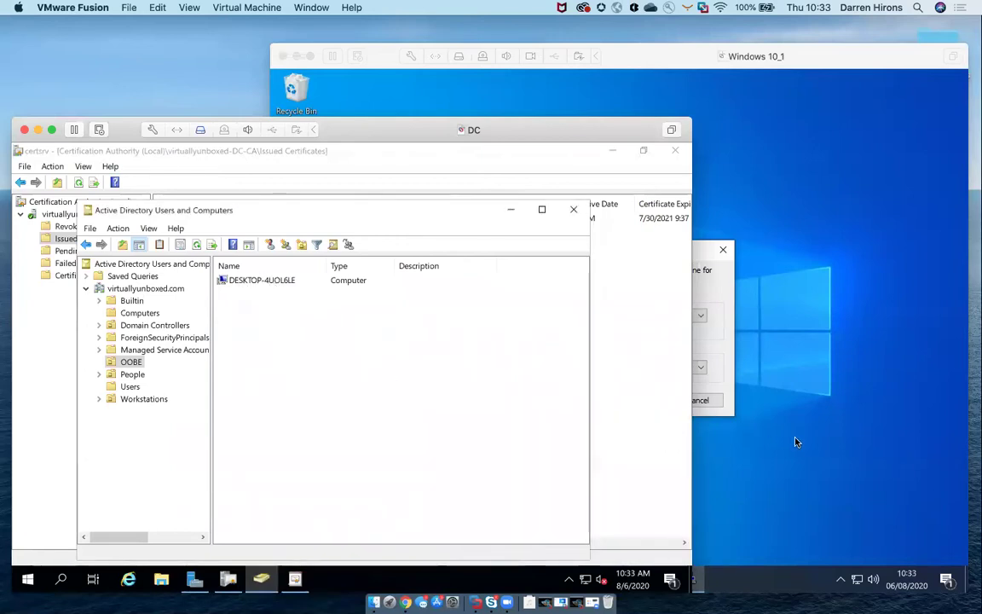
left_click(775, 460)
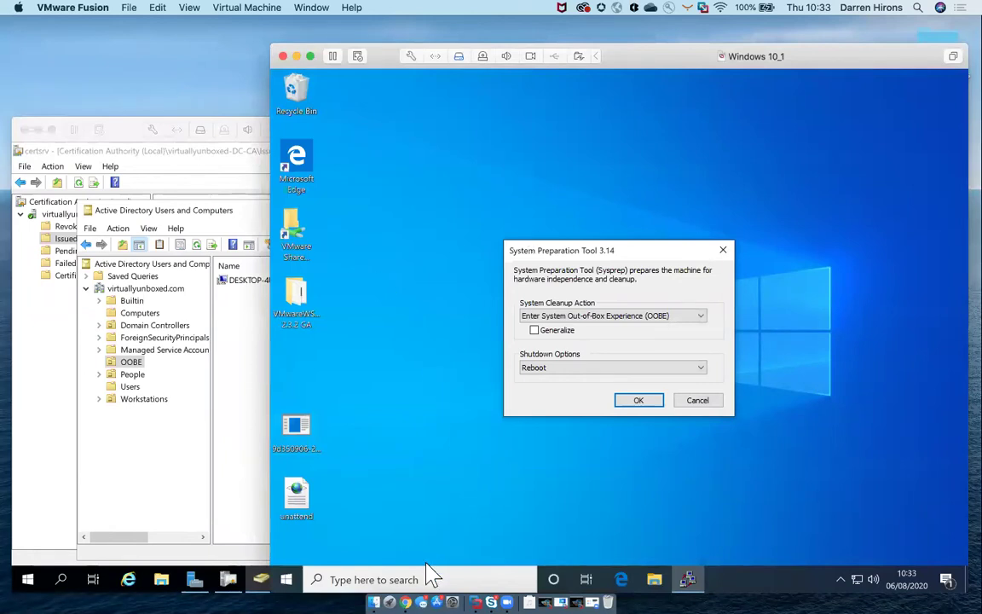
left_click(411, 585)
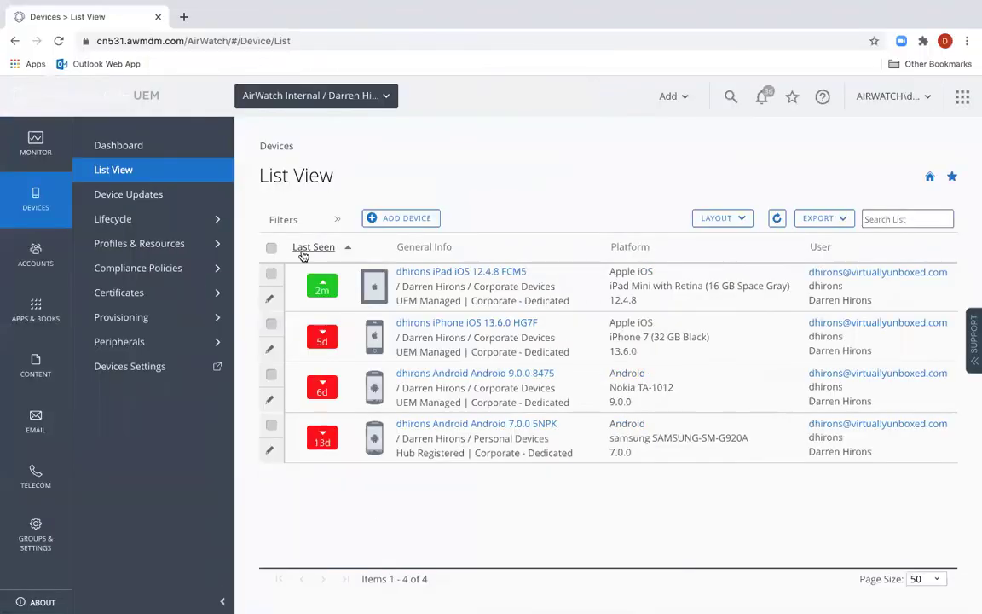
Edit the On Prem AD Join package under Devices > Lifecycle > Staging > Windows, past Factory Provisioning.
left_click(167, 219)
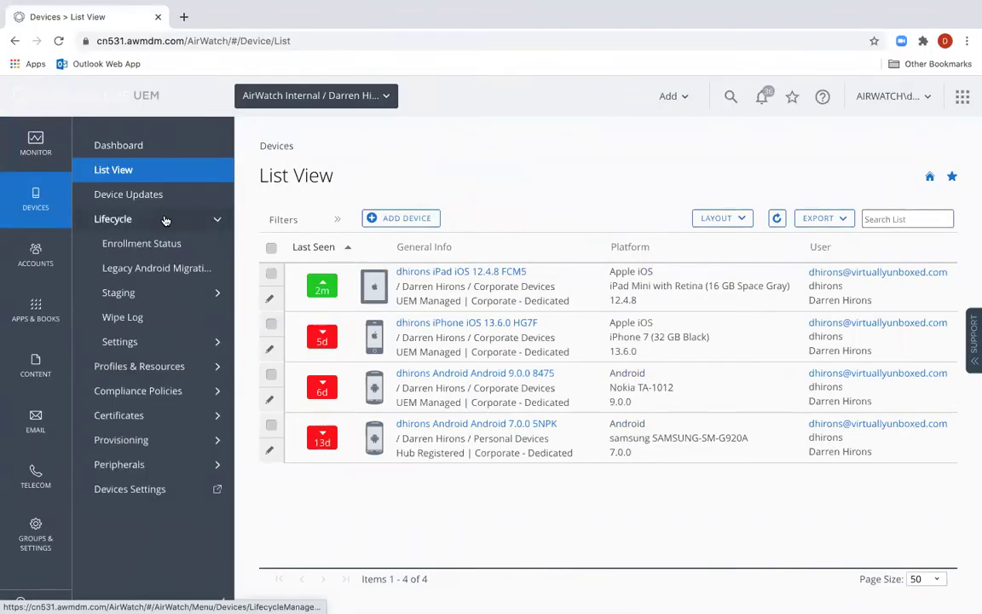
left_click(158, 292)
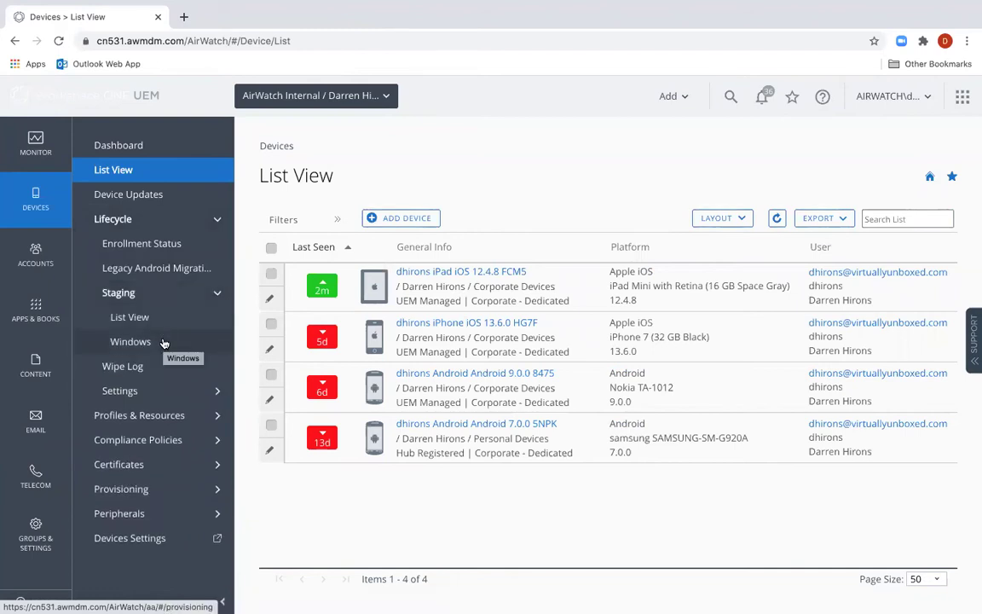
left_click(131, 342)
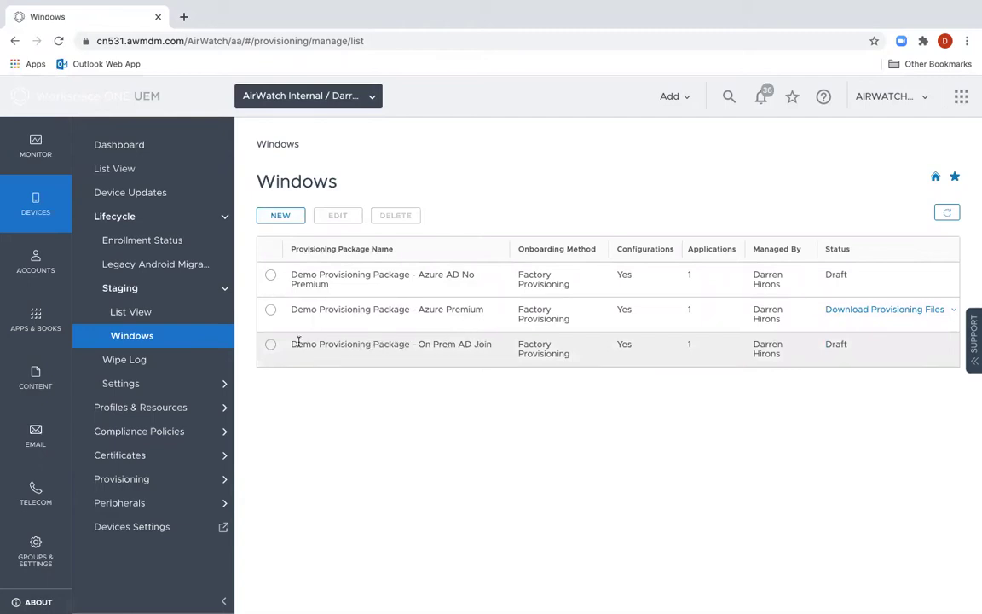
left_click(270, 346)
left_click(338, 215)
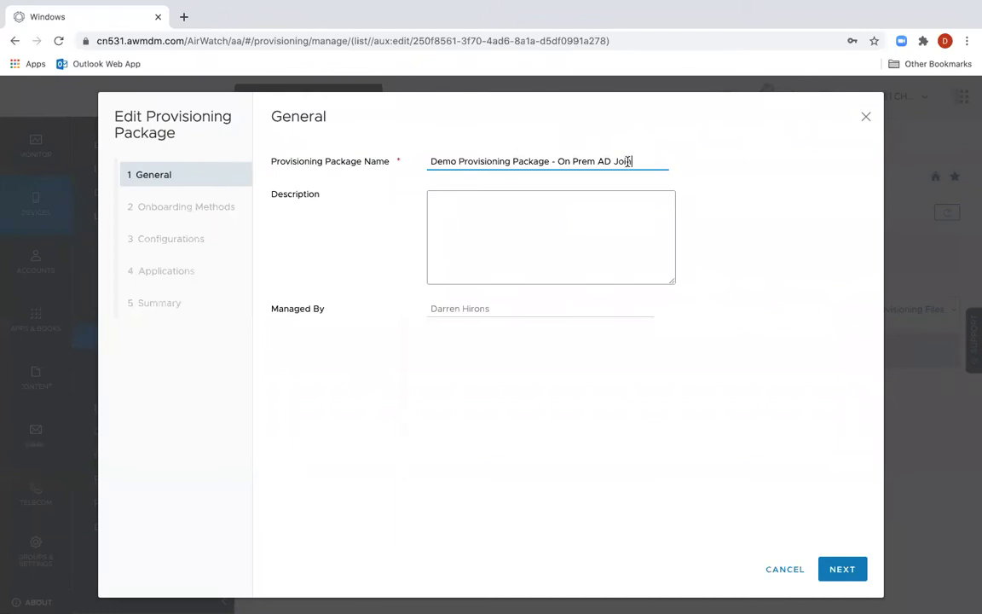
left_click(840, 569)
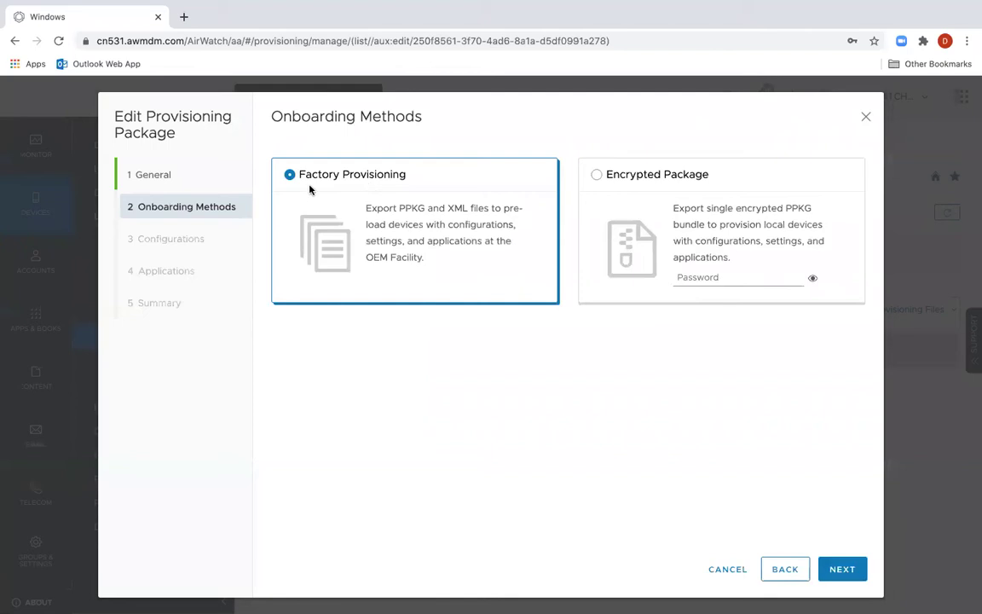
left_click(850, 569)
Keep On-premises Active Directory Join as the Active Directory type and review the configuration fields.
left_click(629, 192)
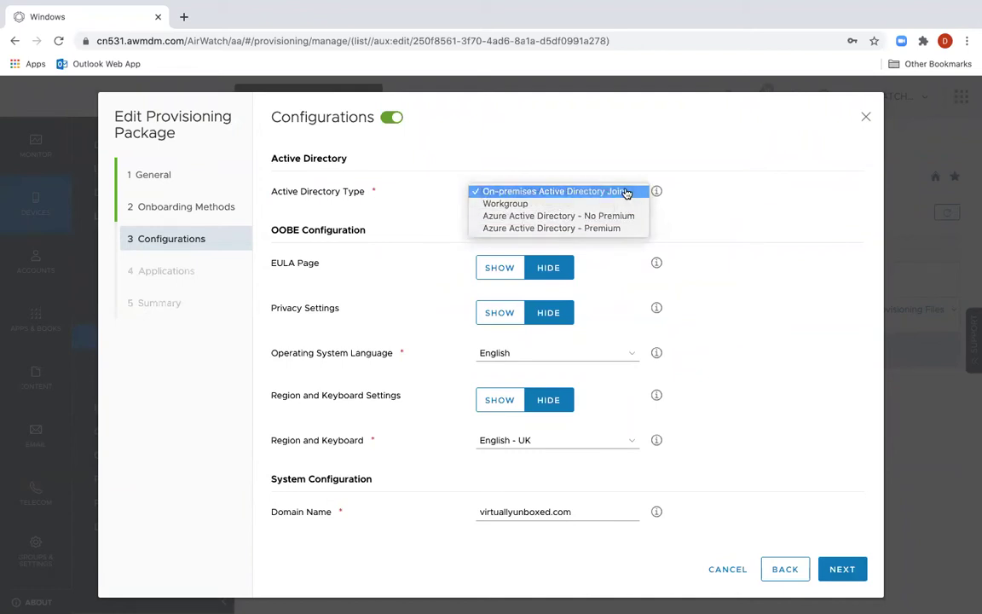
left_click(626, 193)
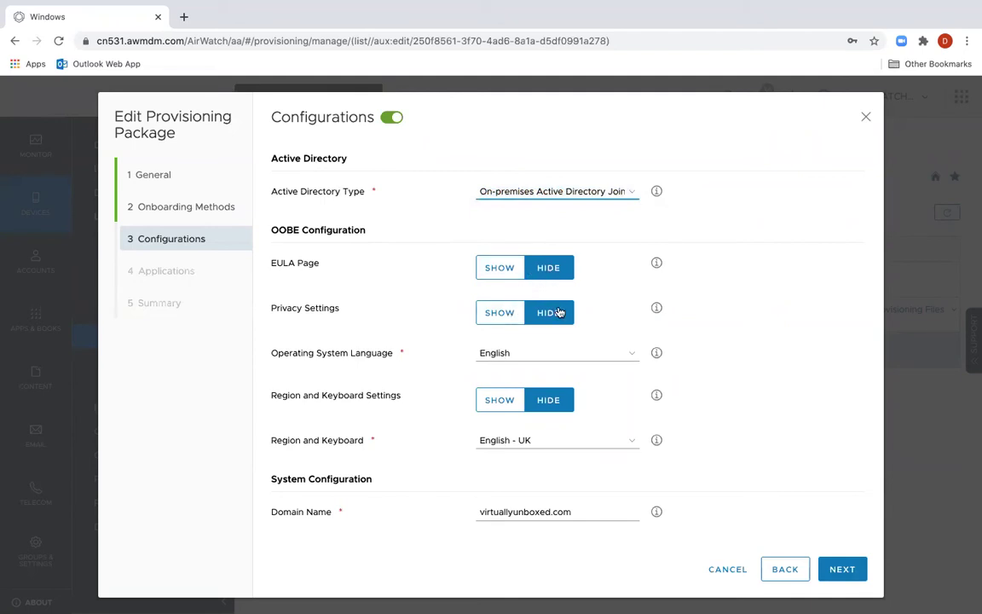
scroll(555, 365, "down", 2)
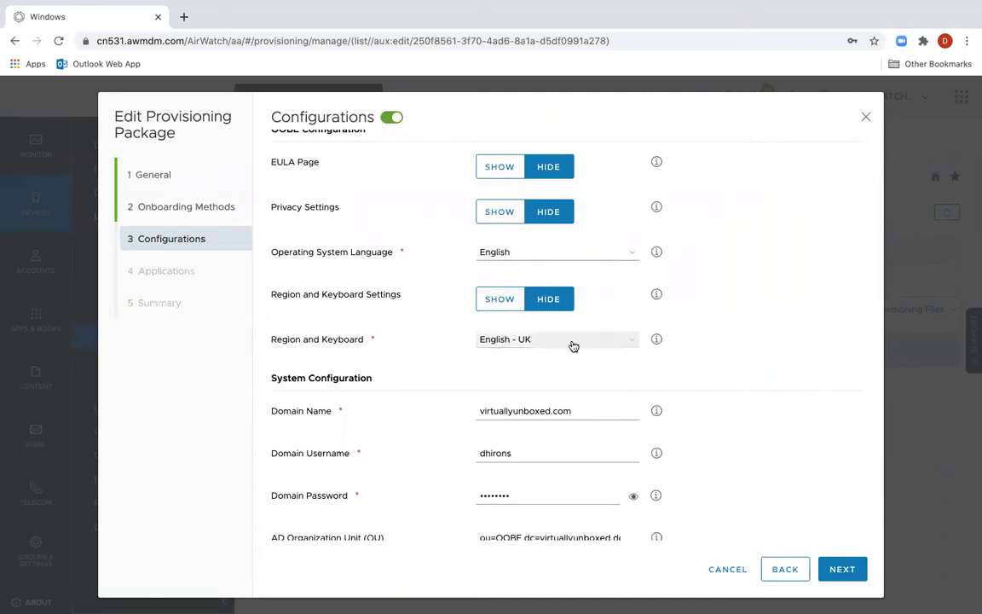
scroll(598, 400, "down", 3)
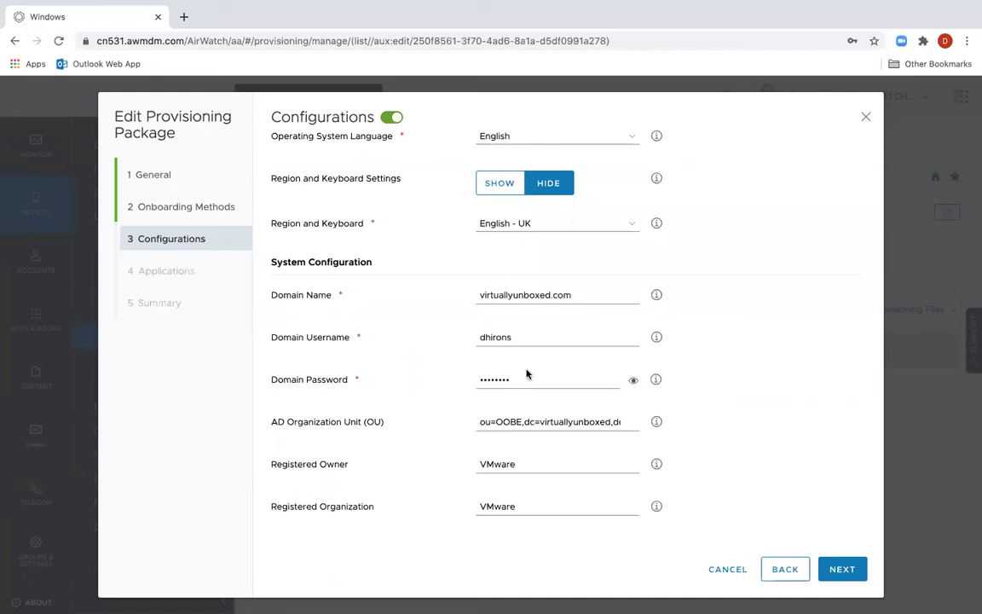
scroll(560, 370, "down", 1)
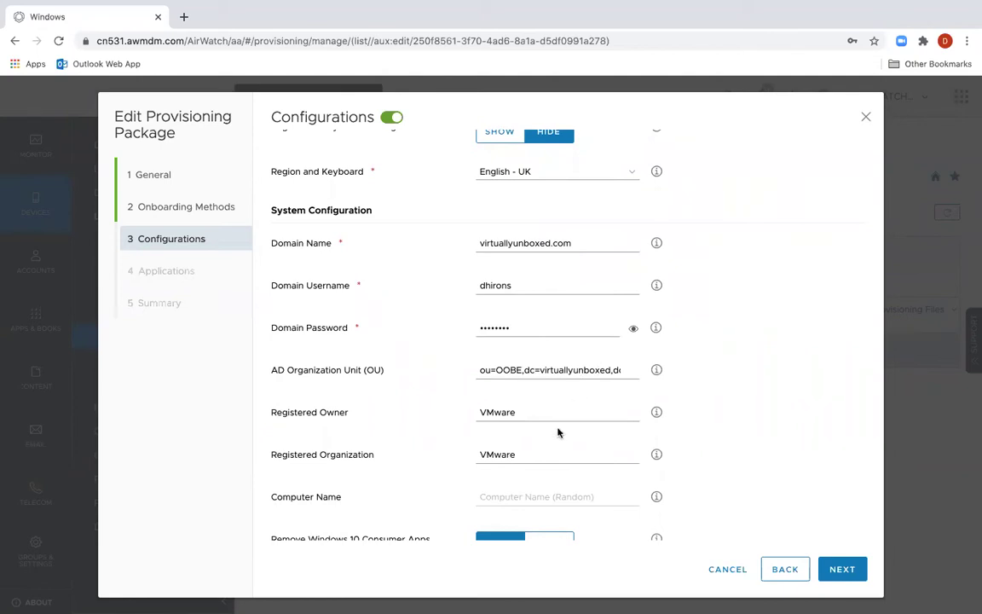
scroll(558, 432, "down", 4)
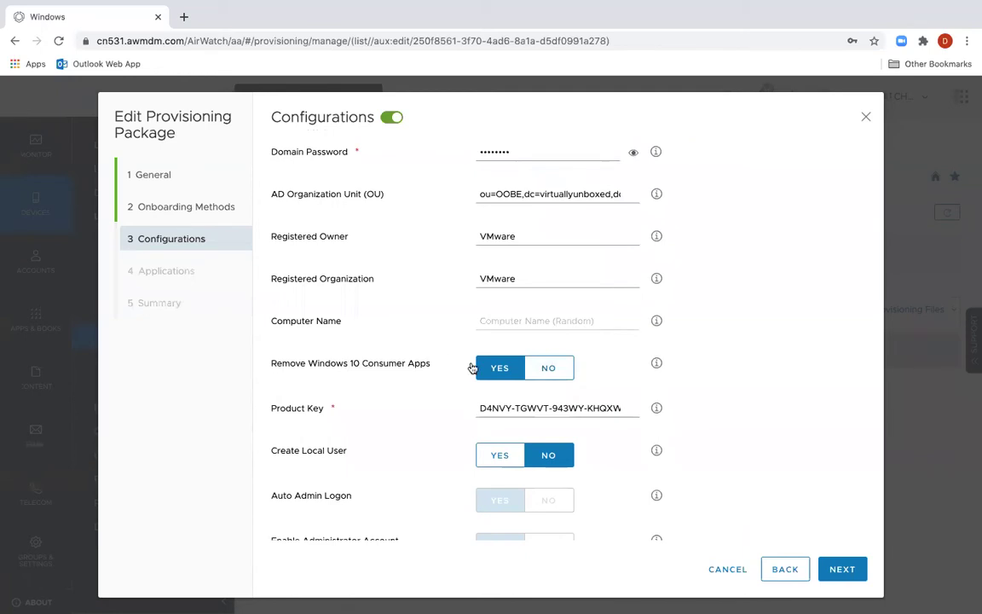
scroll(578, 413, "down", 4)
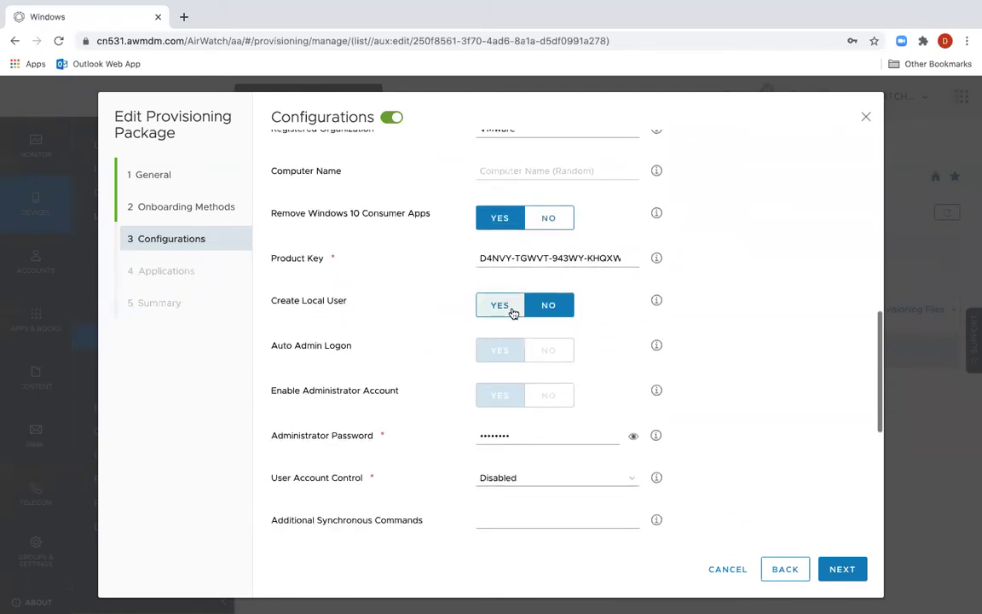
scroll(511, 314, "down", 1)
Leave Create Local User set to No, review the enrollment fields, and continue to Applications.
left_click(499, 267)
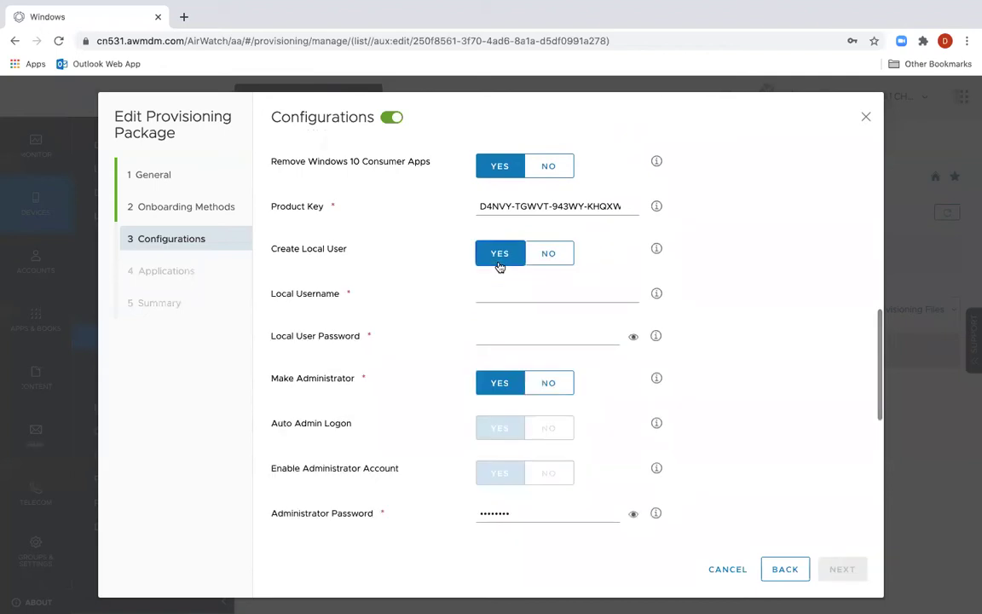
left_click(552, 256)
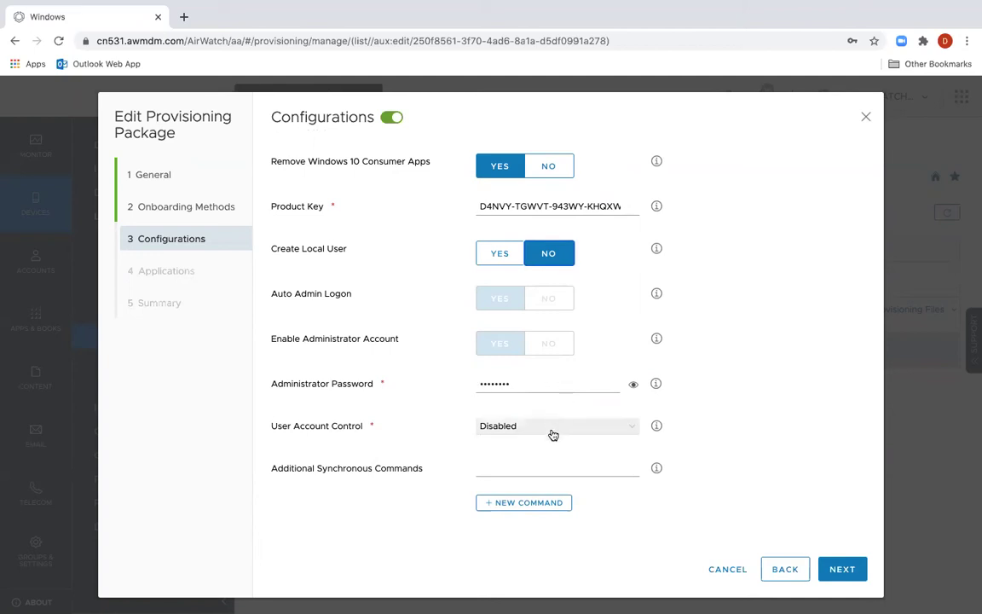
scroll(560, 461, "down", 5)
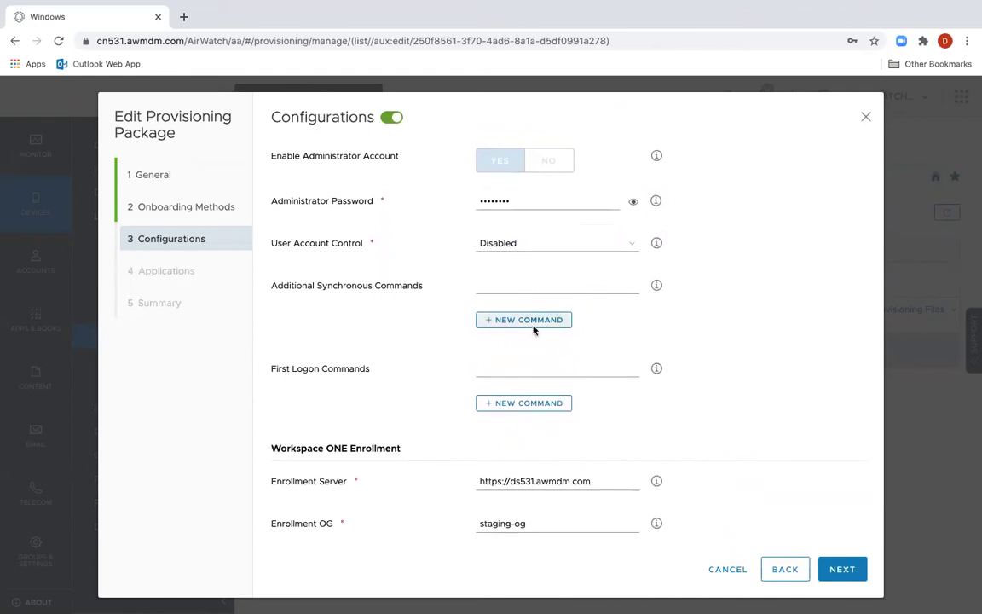
scroll(580, 375, "down", 3)
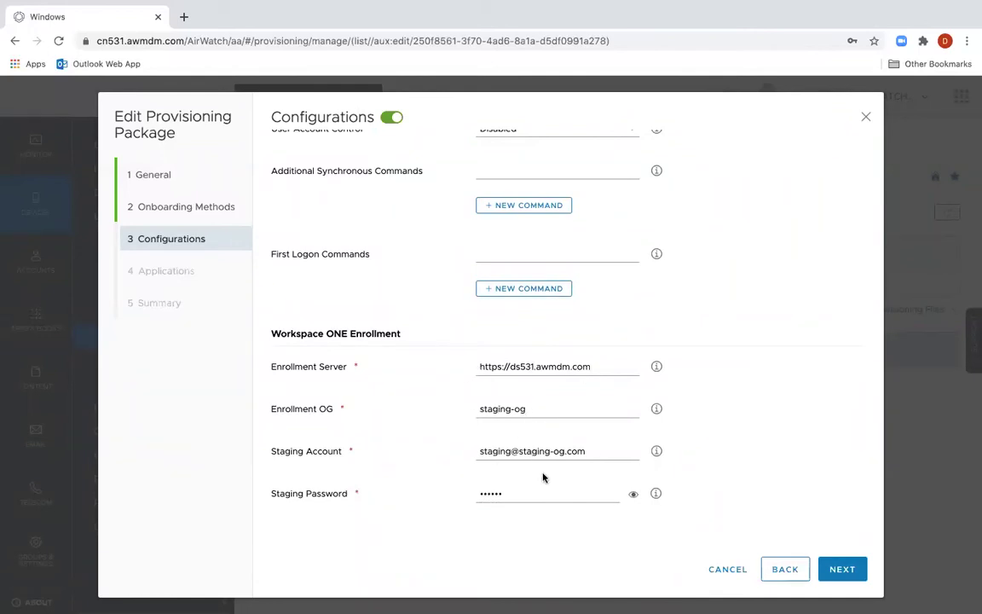
left_click(844, 568)
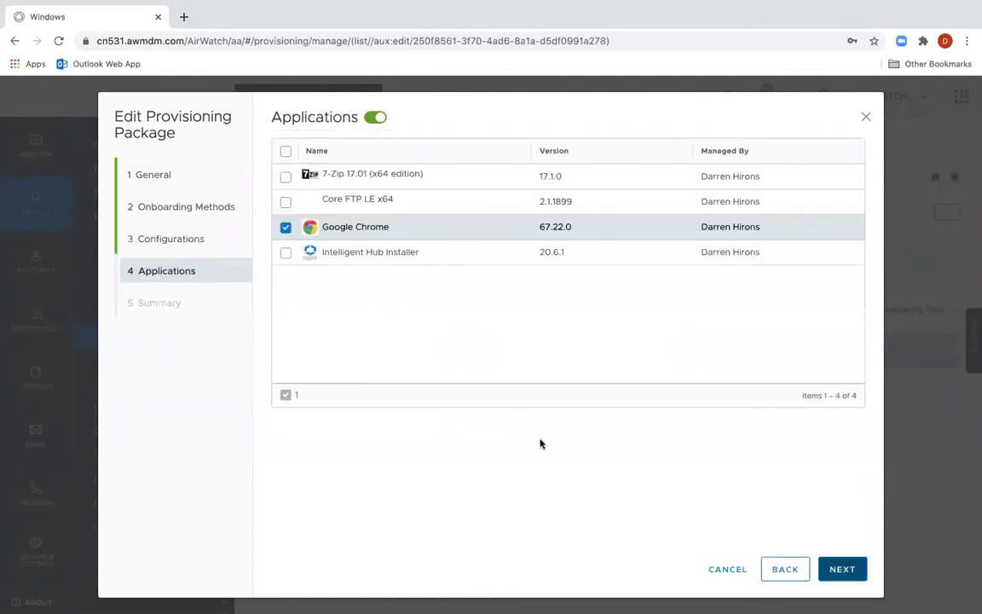
Reset the Applications section and include only Google Chrome in the package.
left_click(375, 118)
left_click(373, 119)
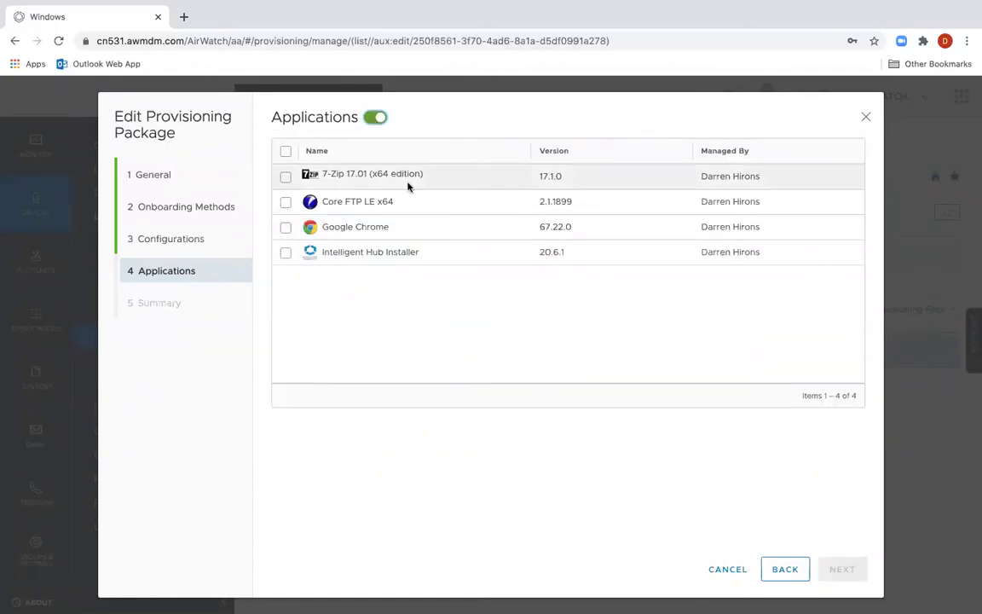
left_click(284, 228)
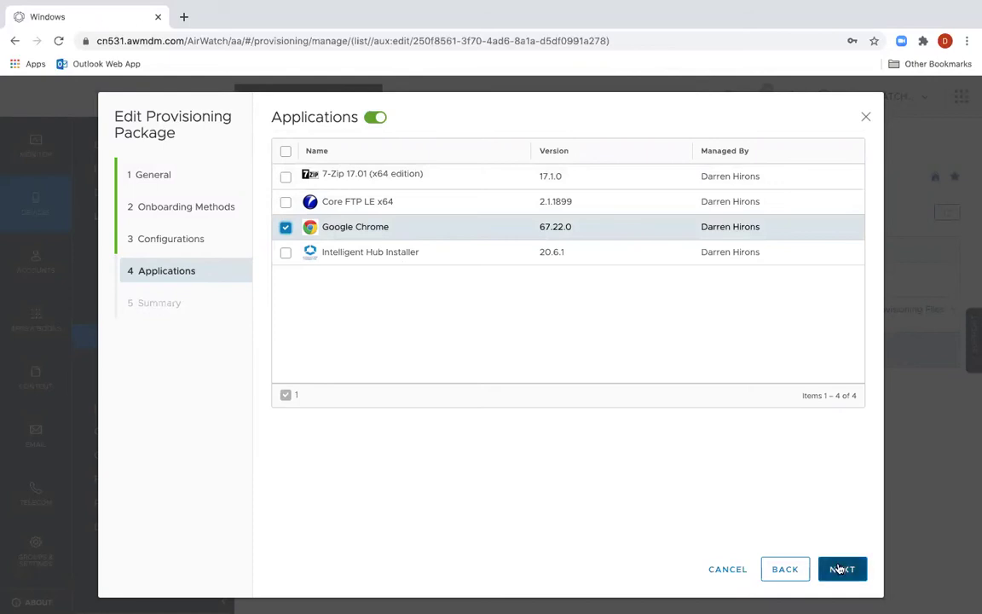
Review the package Summary, then cancel the edit.
left_click(840, 568)
scroll(740, 388, "down", 2)
scroll(739, 387, "down", 10)
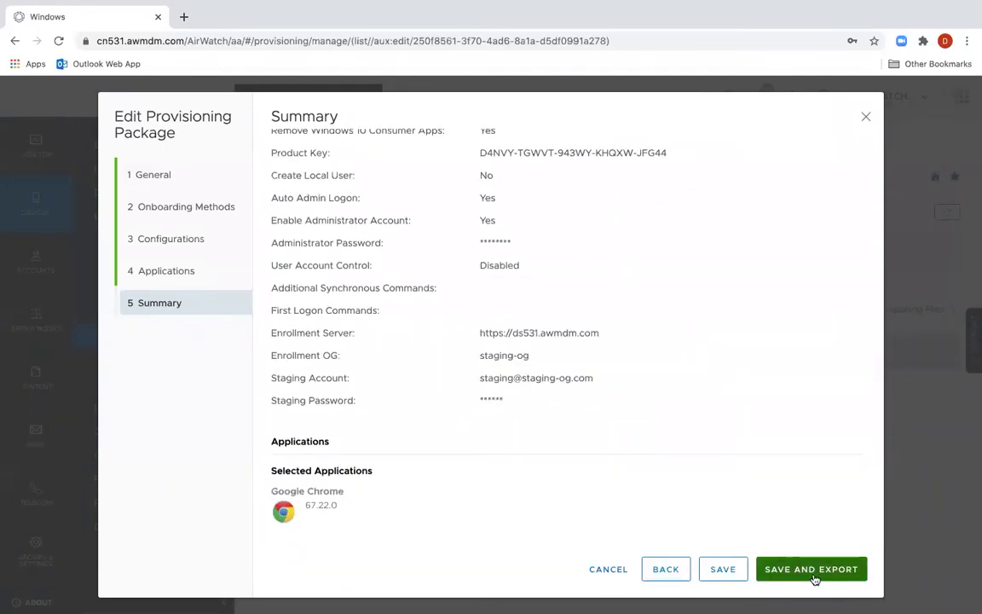
left_click(607, 569)
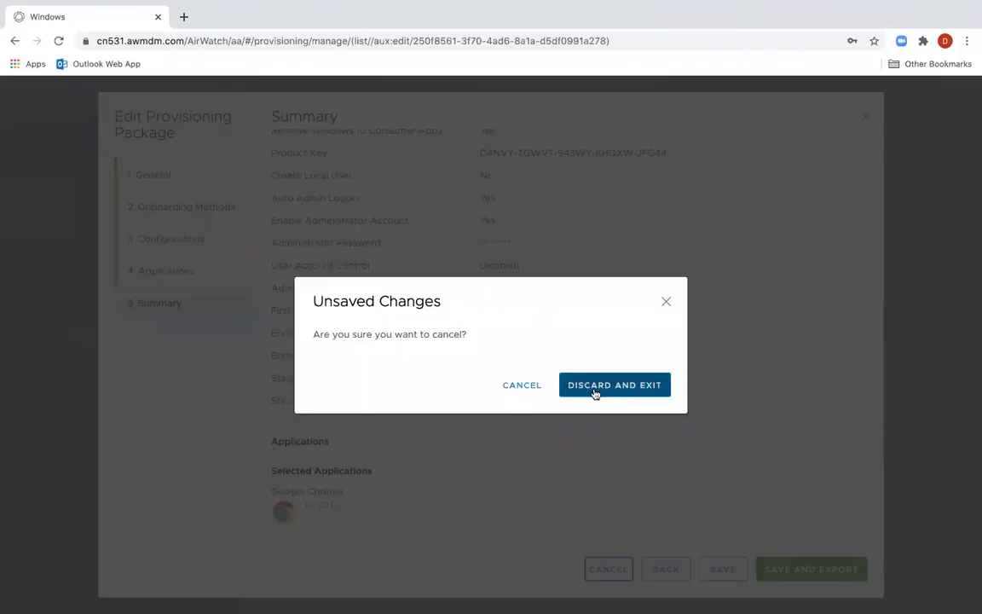
Discard the edits and glance at the Azure Premium package's download formats without choosing one.
left_click(601, 385)
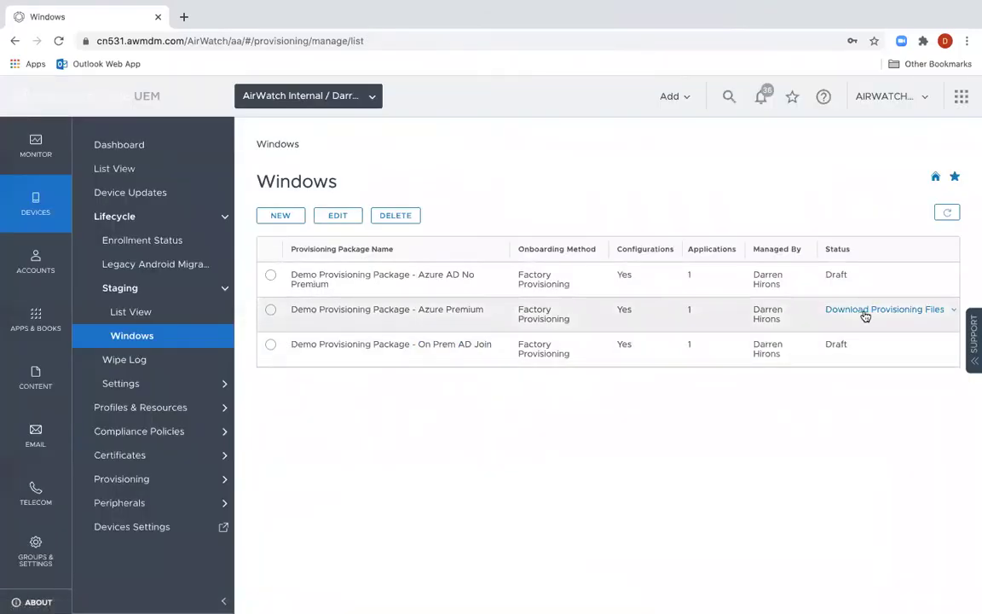
left_click(865, 313)
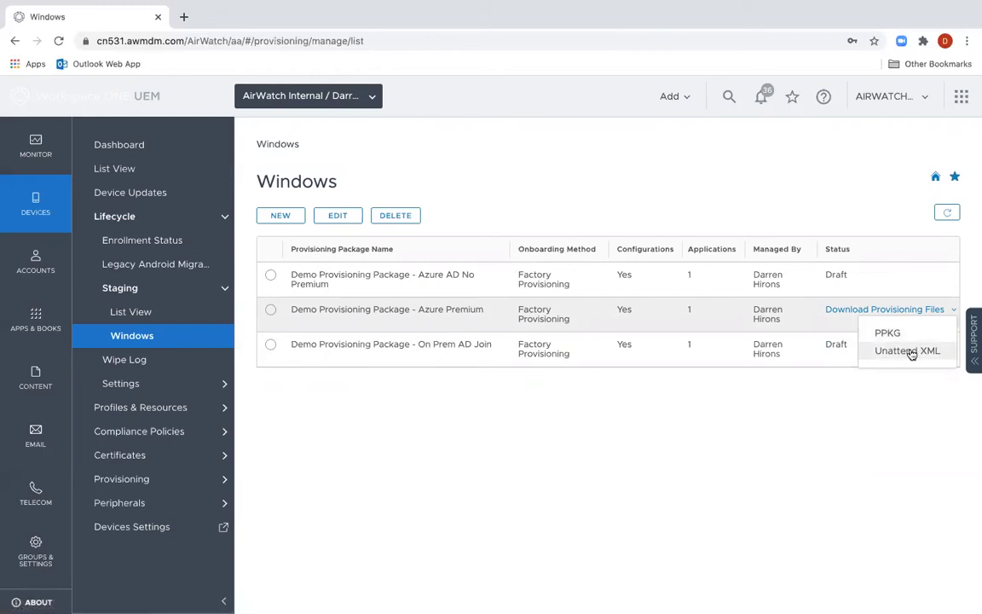
left_click(688, 443)
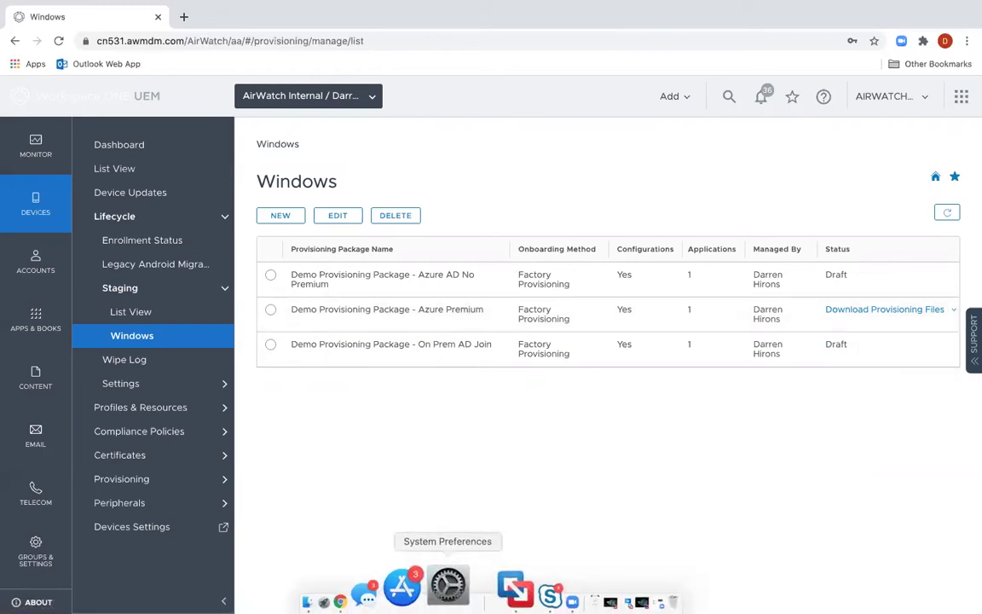
On the Windows 10 VM, launch VMwareWS1ProvisioningTool from the VMwareWS1ProvisioningTool 2.3.2 GA desktop folder.
left_click(474, 599)
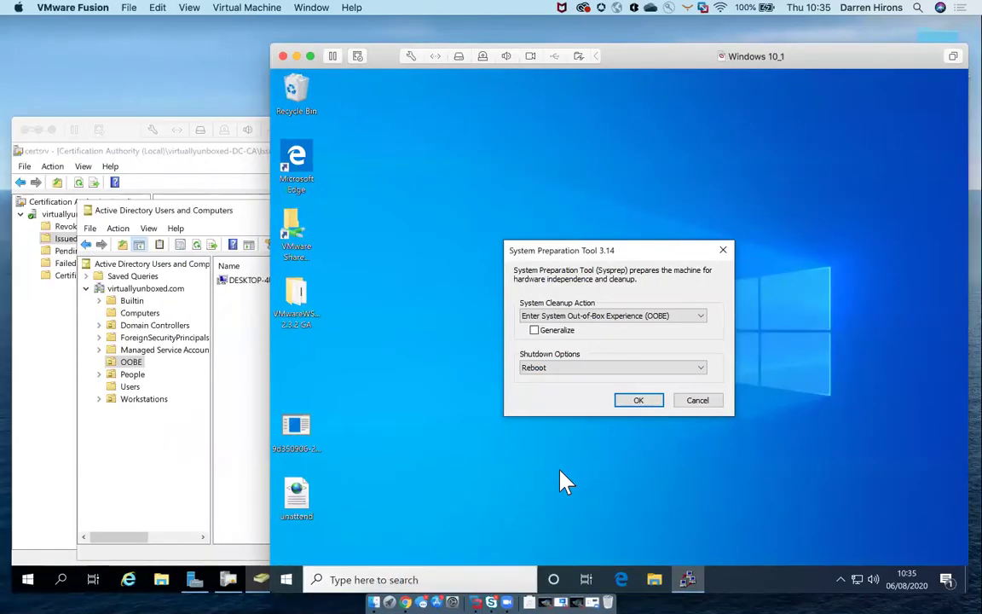
left_click_drag(348, 404, 282, 546)
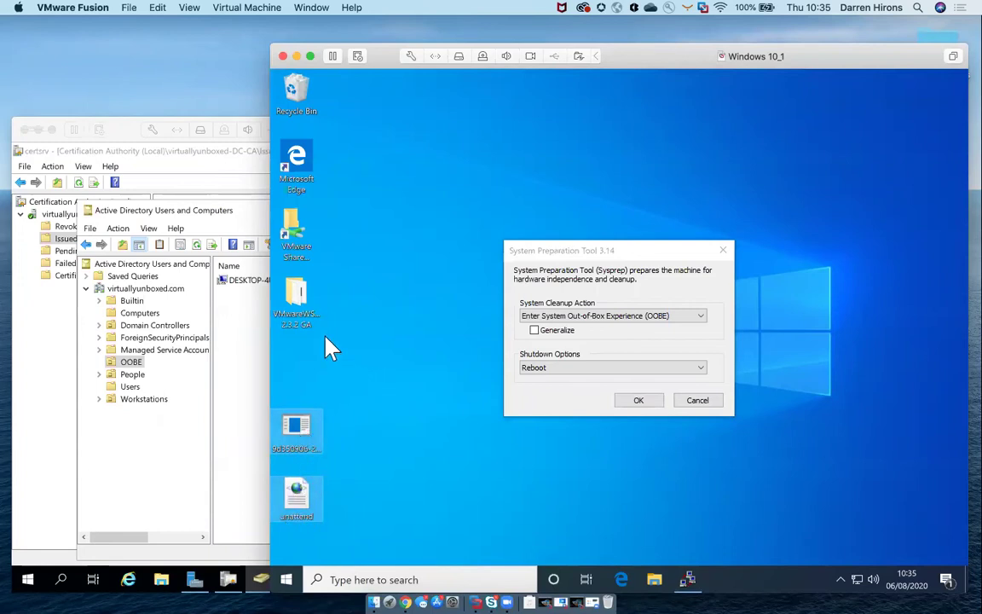
left_click(303, 298)
double_click(304, 300)
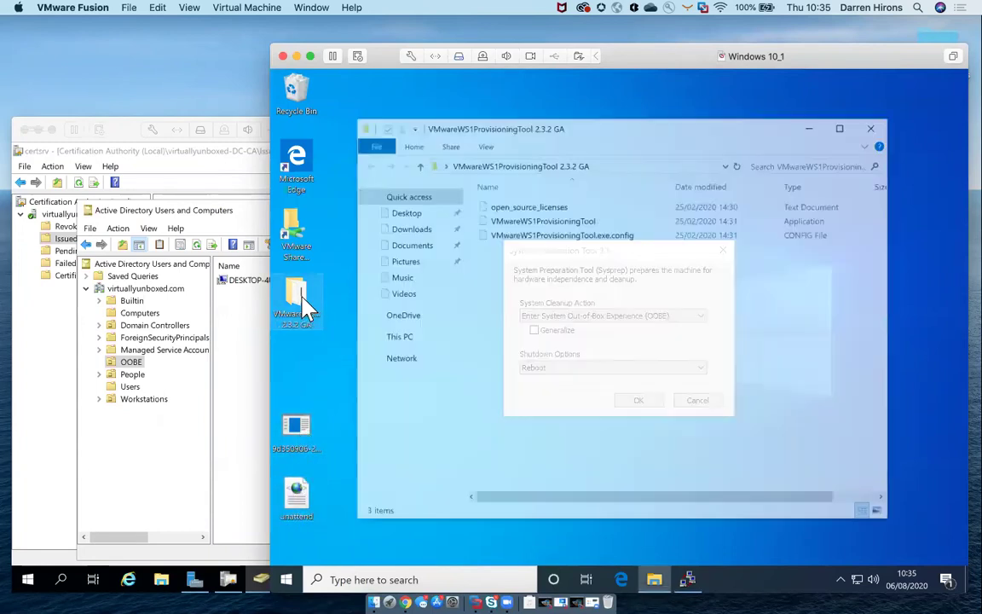
double_click(546, 220)
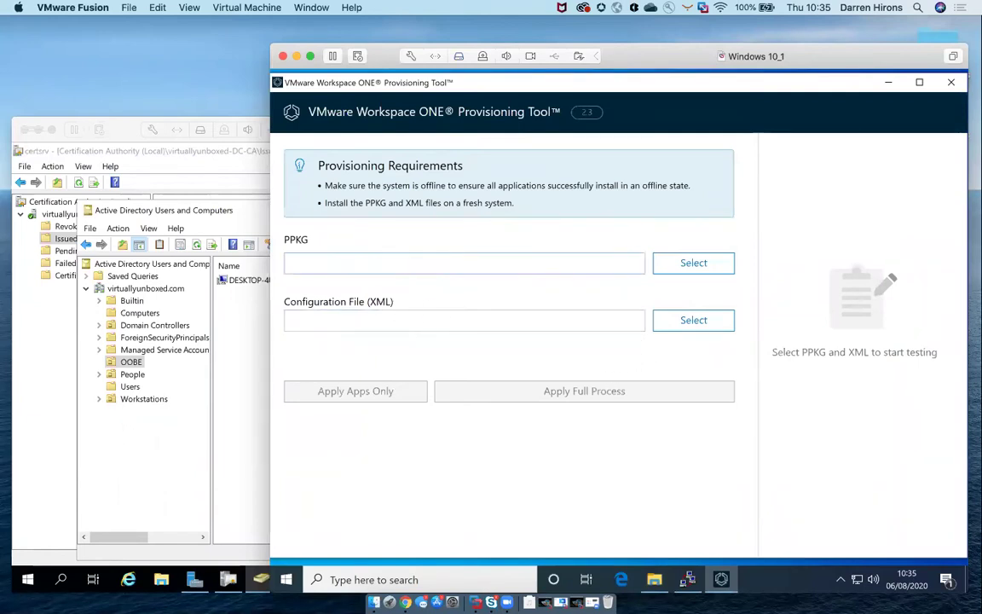
Load the Desktop .ppkg file as the PPKG and unattend.xml as the configuration file.
left_click(690, 270)
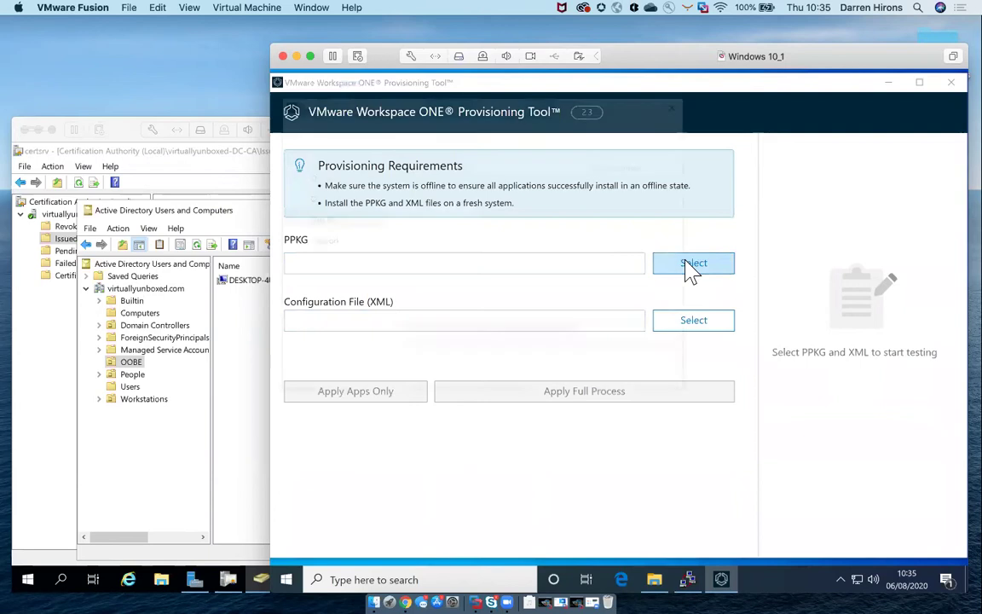
left_click(314, 196)
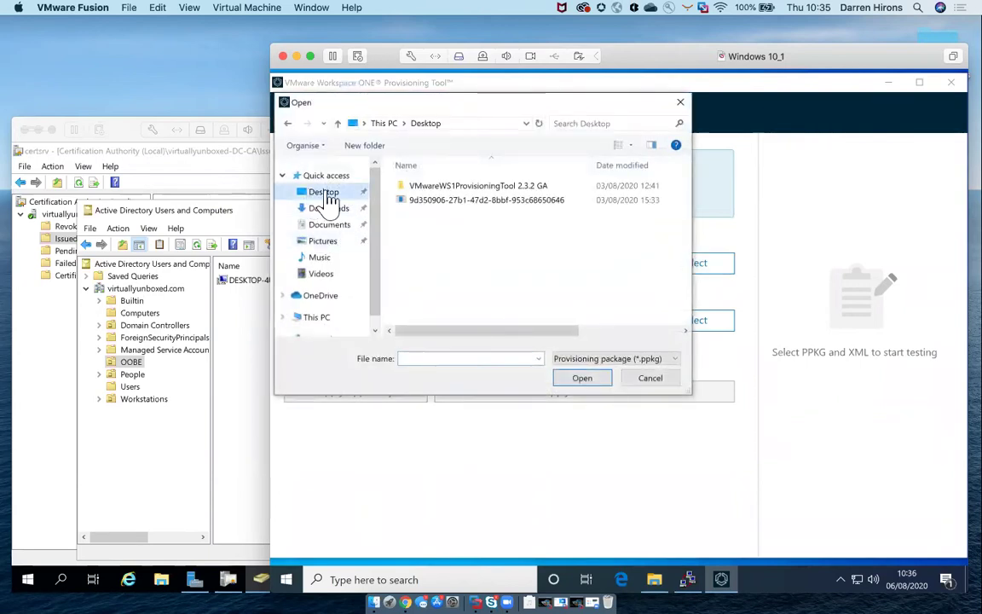
double_click(431, 212)
left_click(678, 323)
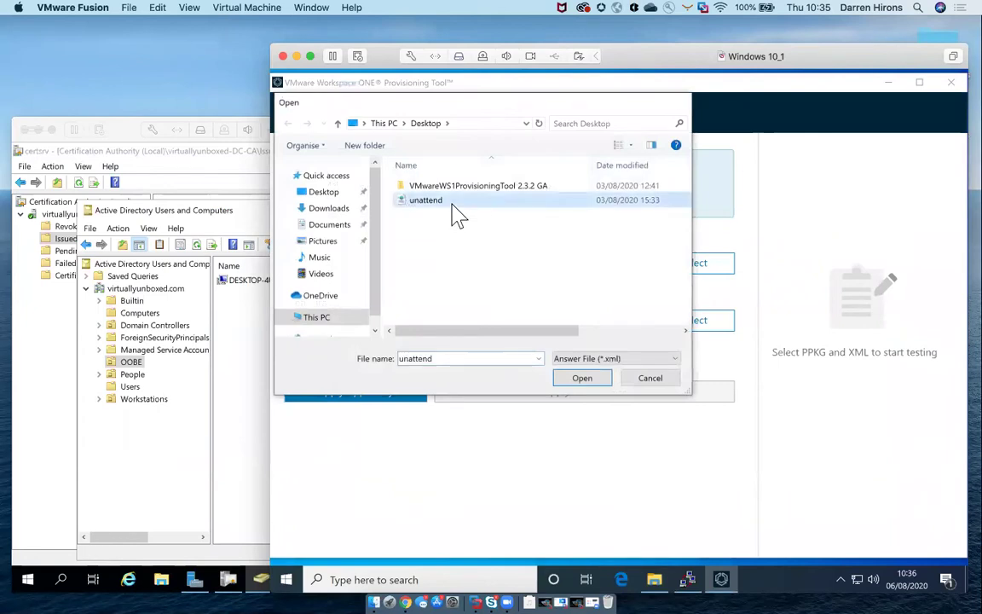
double_click(430, 200)
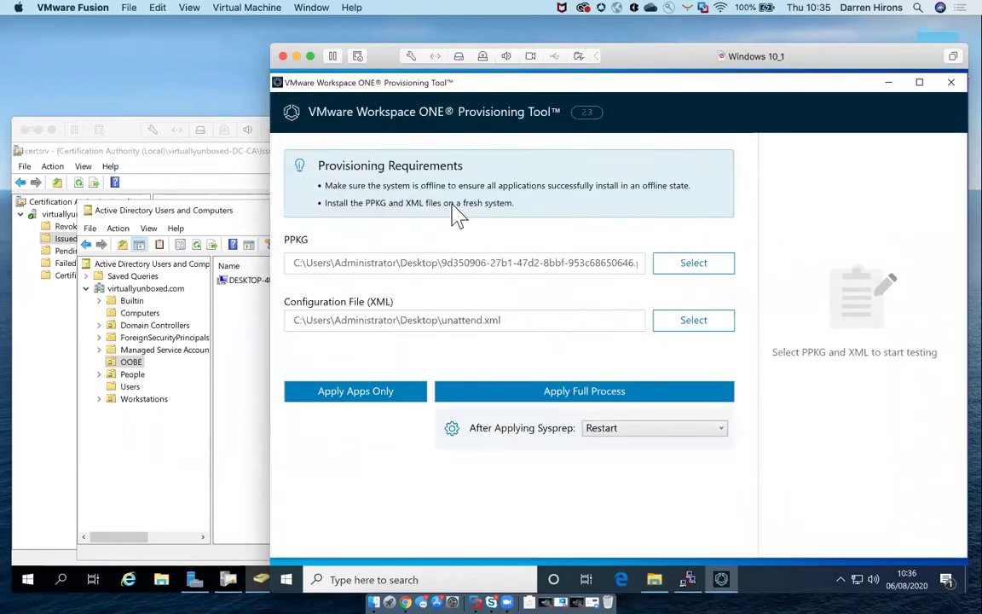
Keep Restart as the After Applying Sysprep action and run Apply Full Process.
left_click(643, 433)
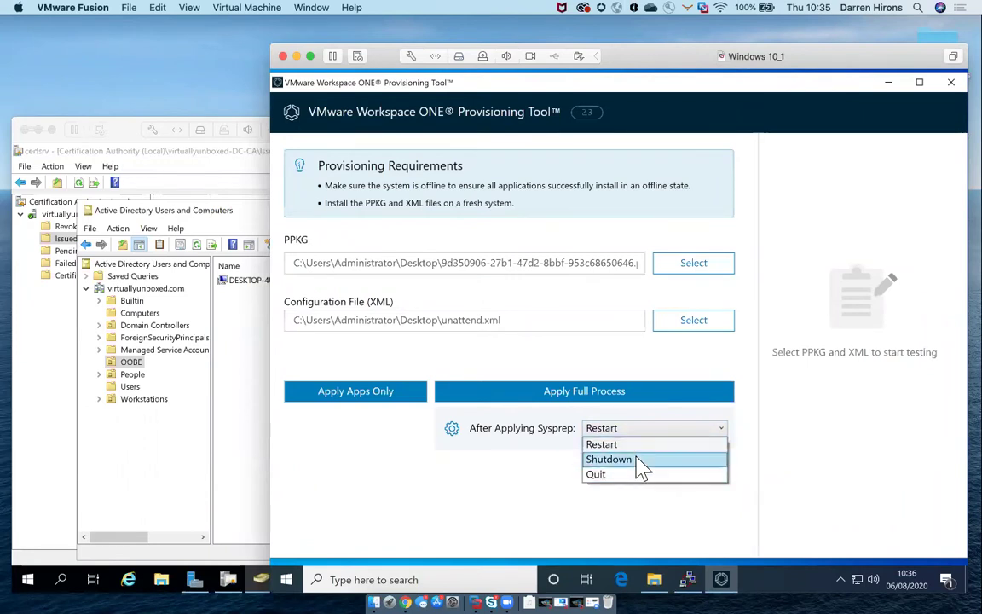
left_click(636, 444)
left_click(582, 392)
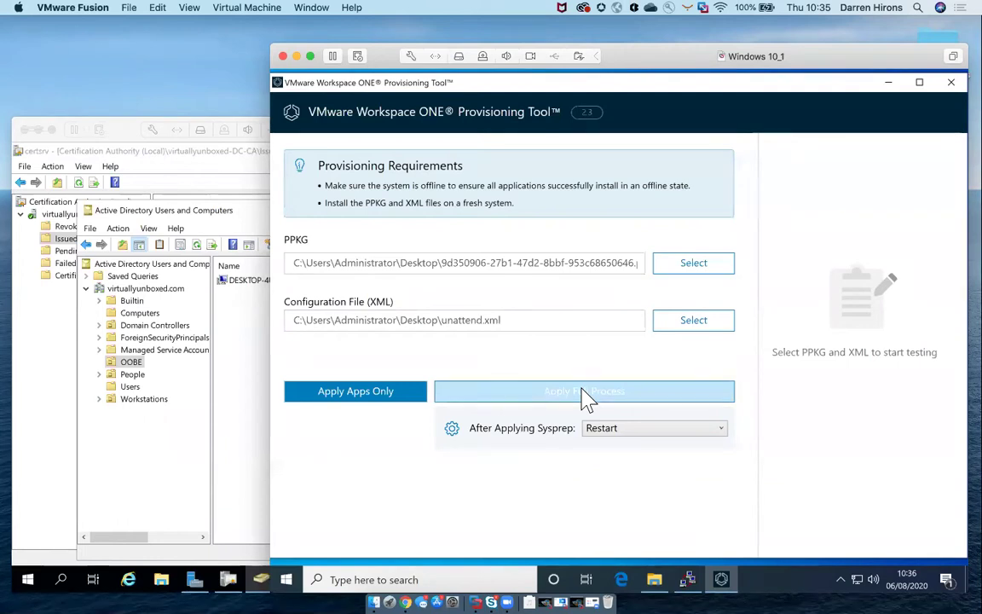
left_click(586, 394)
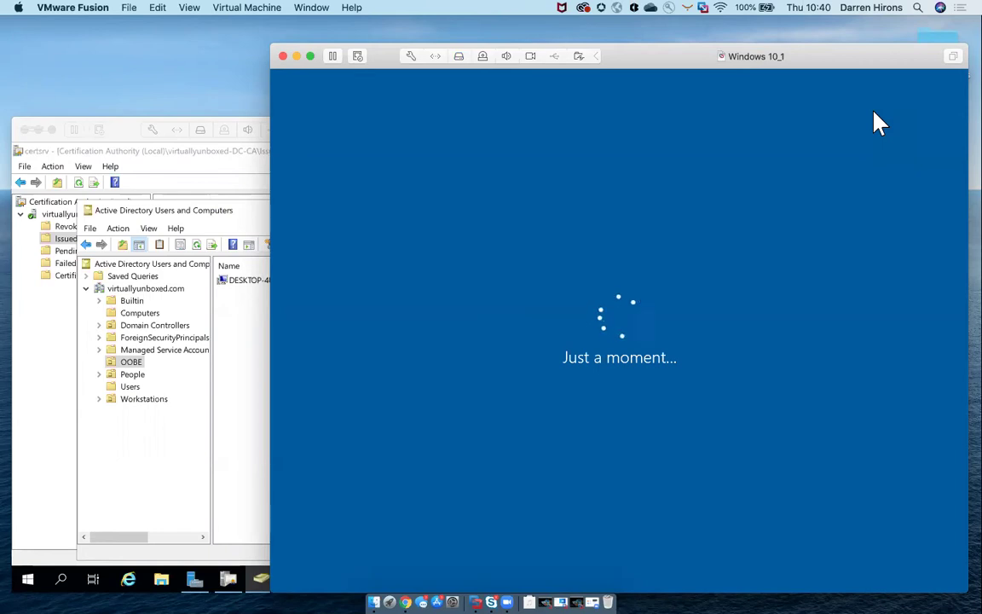
Once the Windows 10 VM reaches its desktop after provisioning, bring the DC VM to the front.
left_click(874, 118)
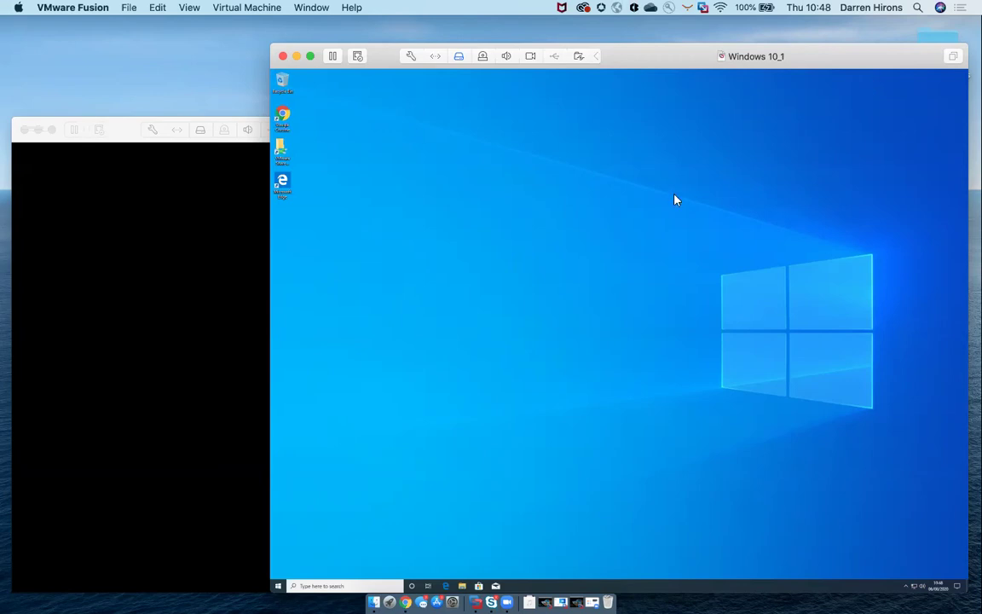
left_click(226, 350)
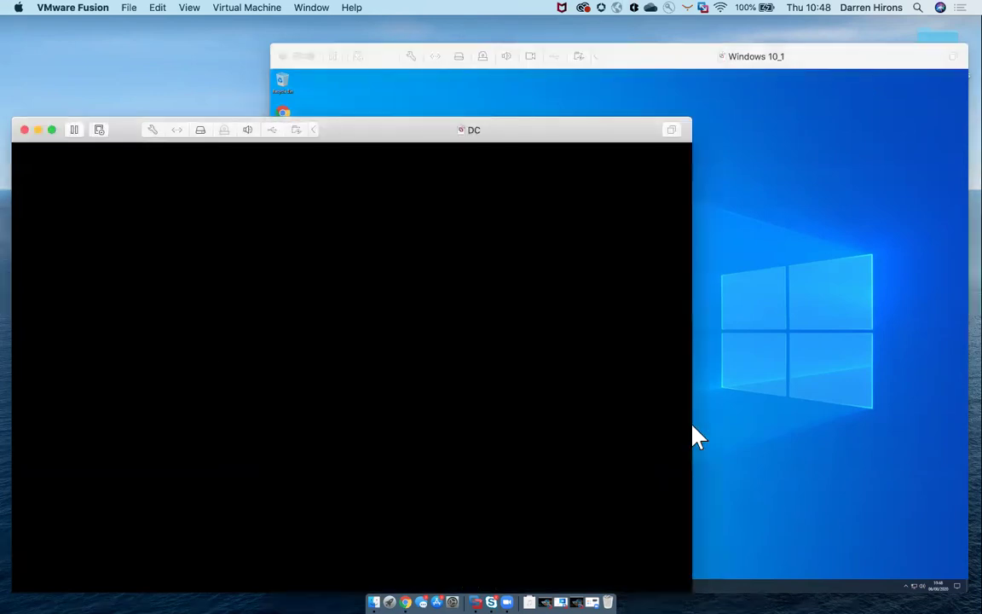
Send Ctrl-Alt-Del to the DC virtual machine and sign in with the administrator password.
left_click(231, 6)
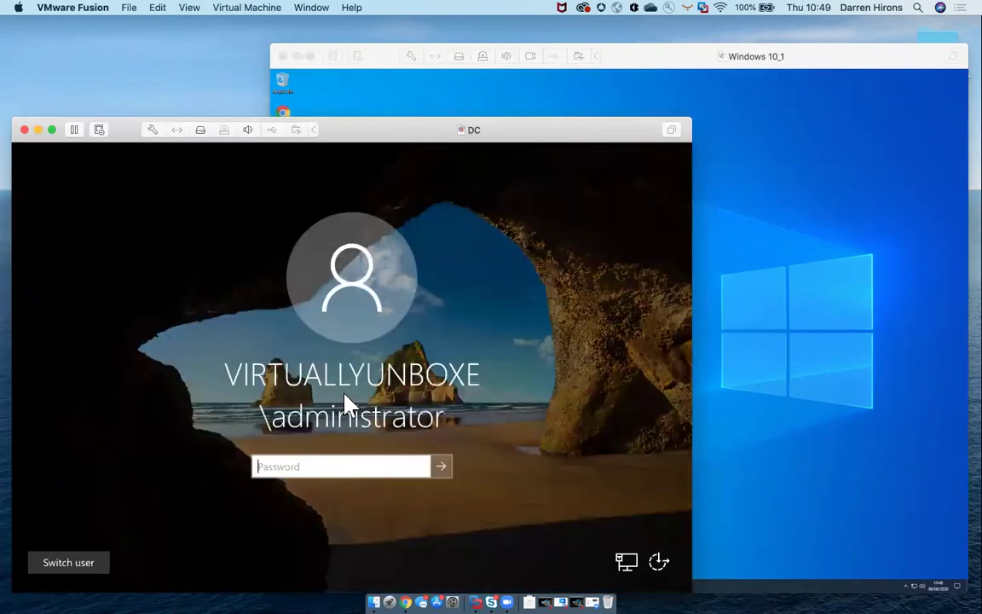
type("********")
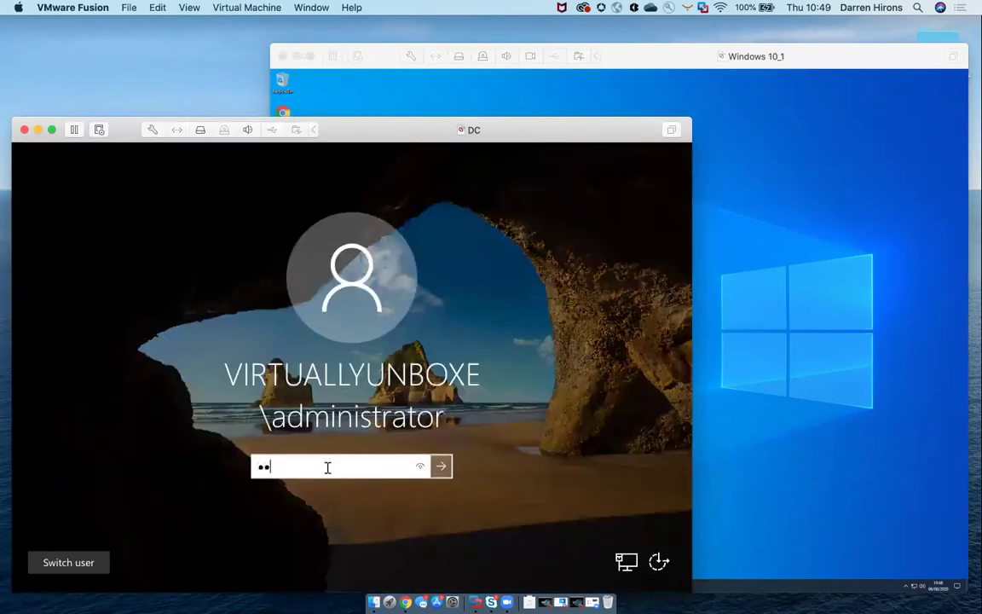
key("Return")
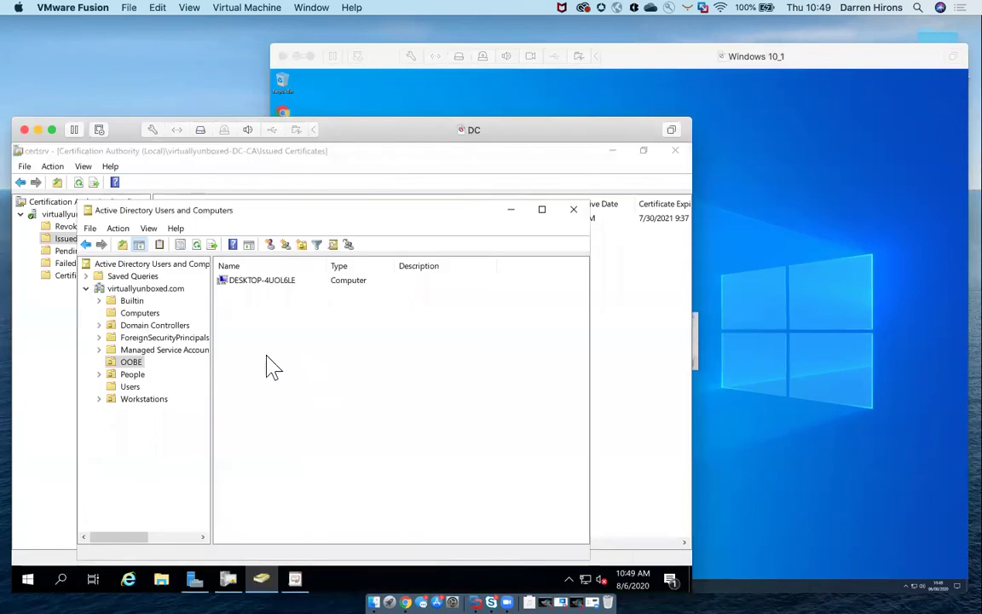
Refresh the OOBE computer list, select VMWAREV-22JDVJP, and dismiss the VMware Tools log-off prompt.
left_click(313, 450)
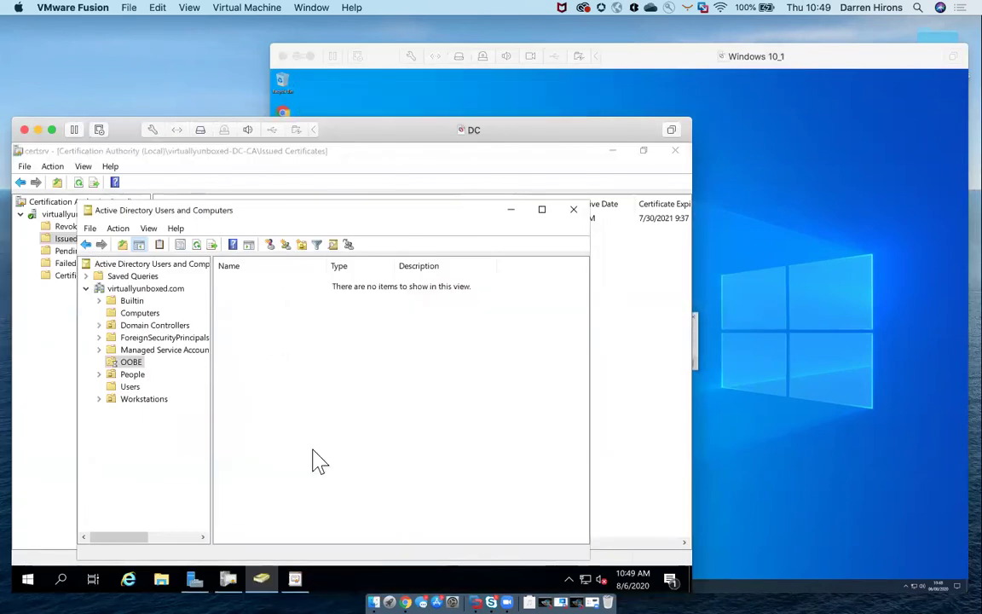
left_click(254, 294)
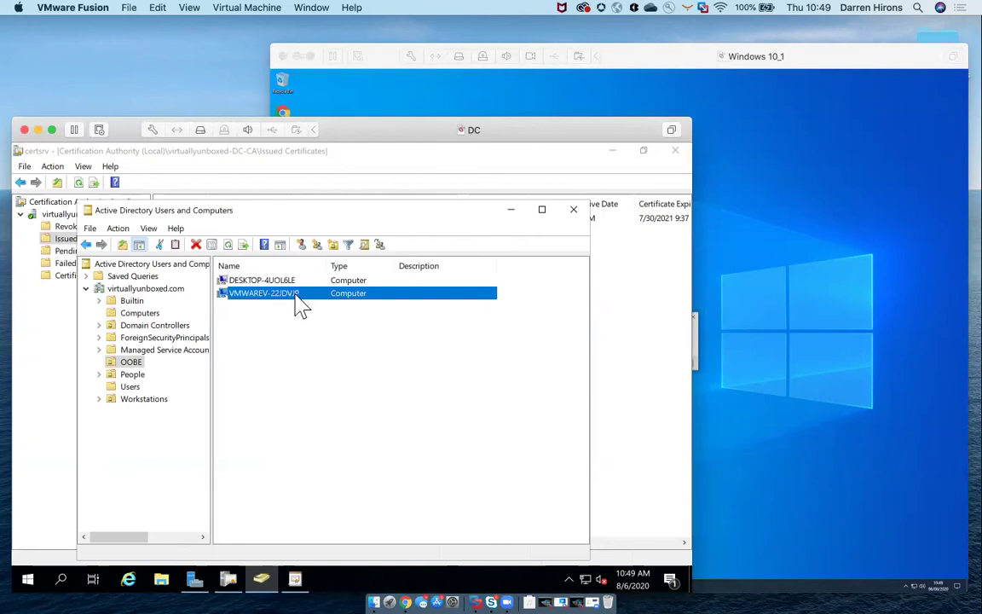
left_click(791, 360)
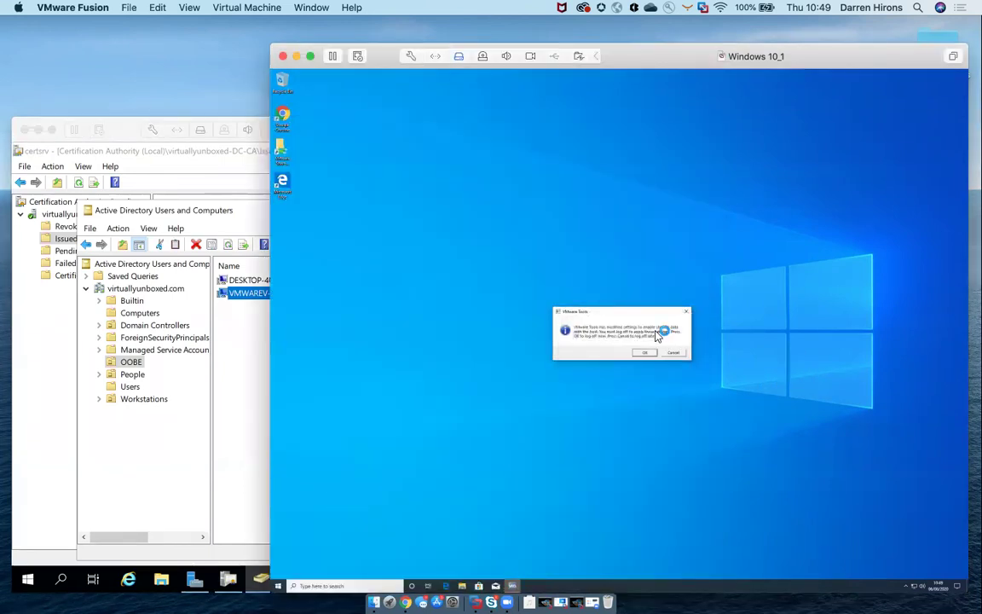
left_click(652, 362)
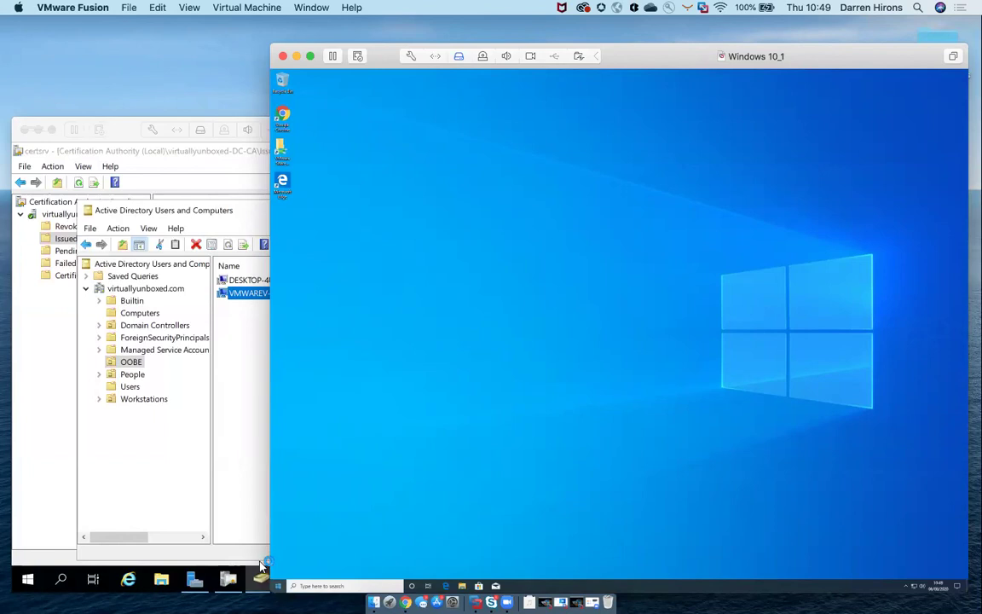
Open the VM's About page and select the full device name to compare with VMWAREV-22JDVJP.
right_click(278, 585)
left_click(298, 409)
left_click_drag(255, 209, 191, 211)
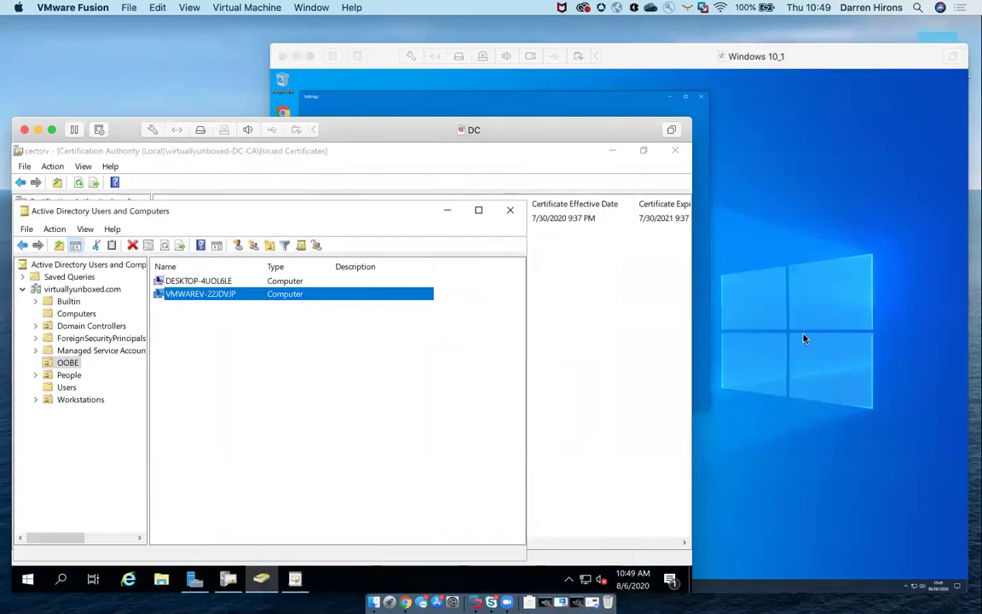
left_click(707, 301)
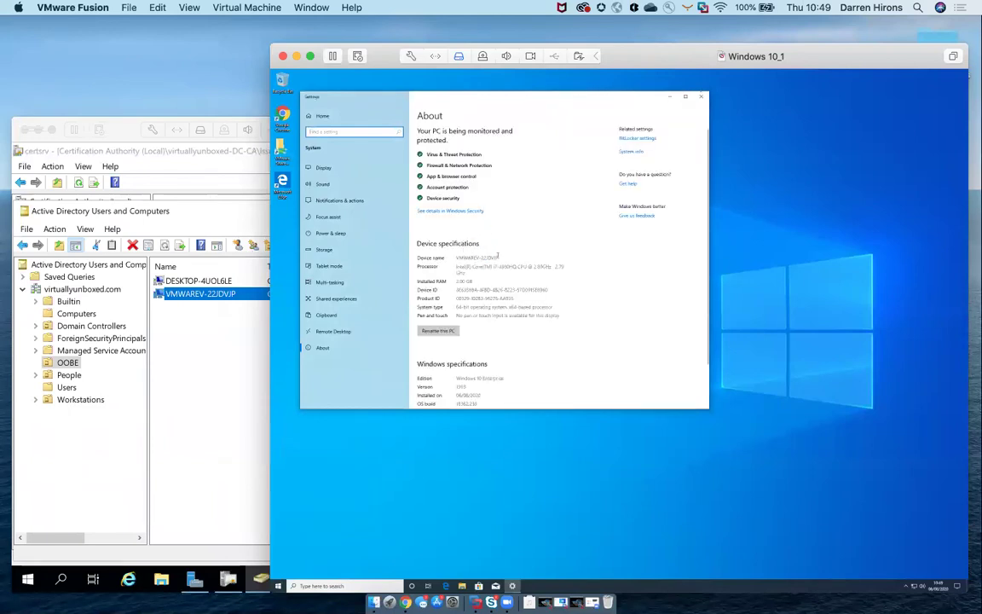
left_click_drag(460, 257, 434, 242)
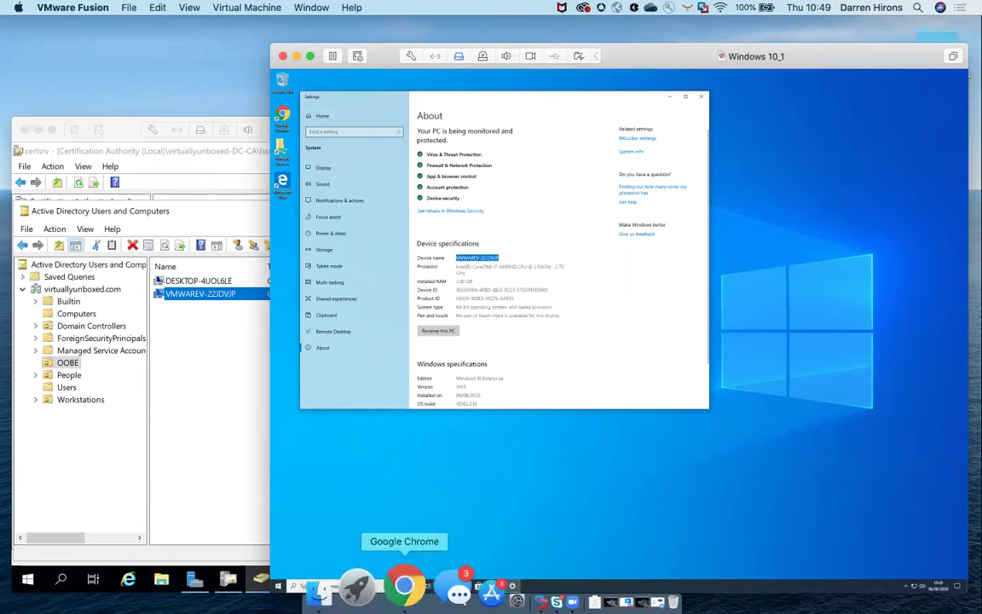
left_click(409, 599)
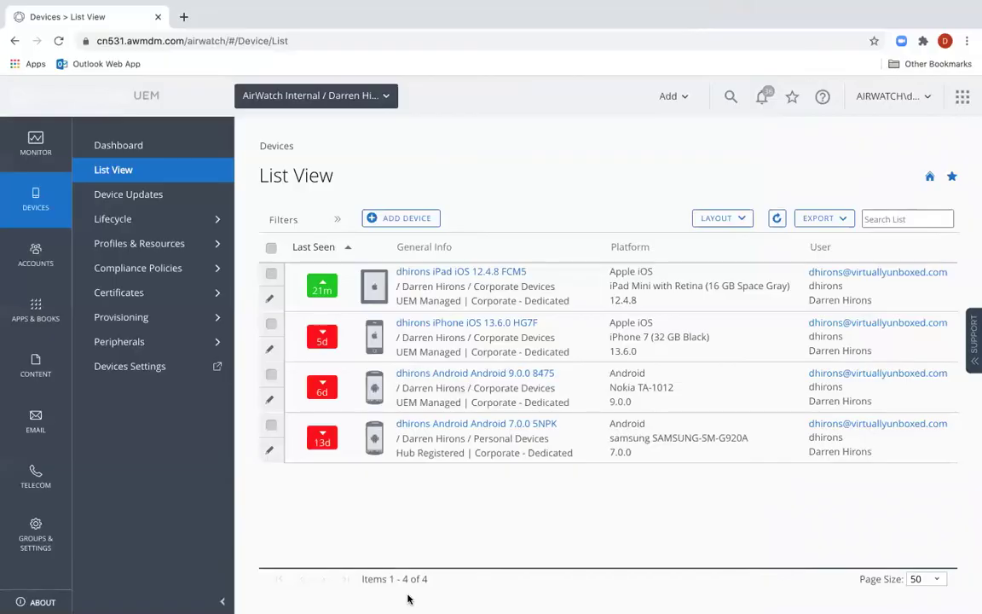
Refresh the UEM device list and review the new stagingstaging-og Windows Desktop's details.
left_click(125, 170)
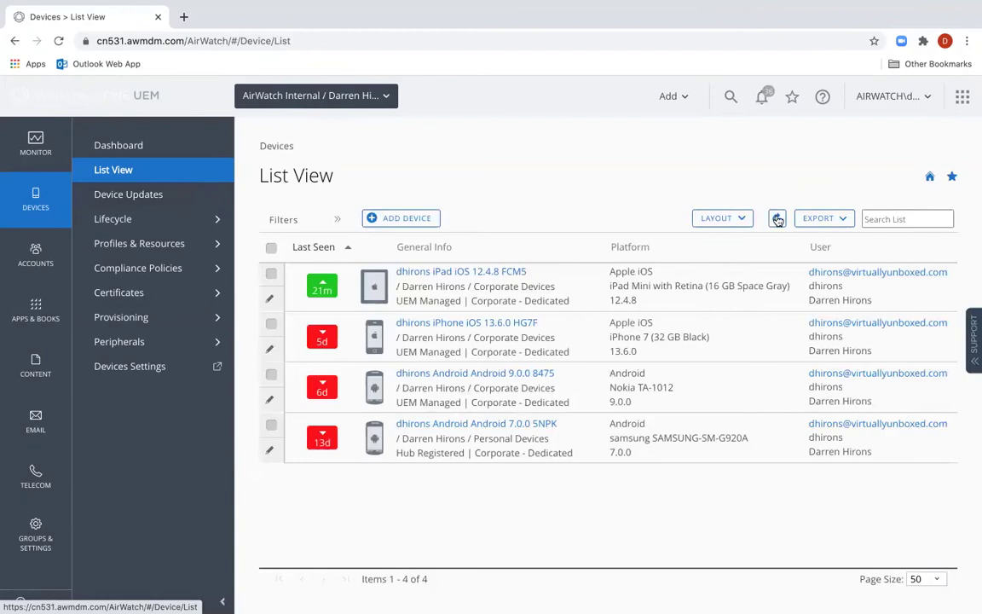
left_click(778, 219)
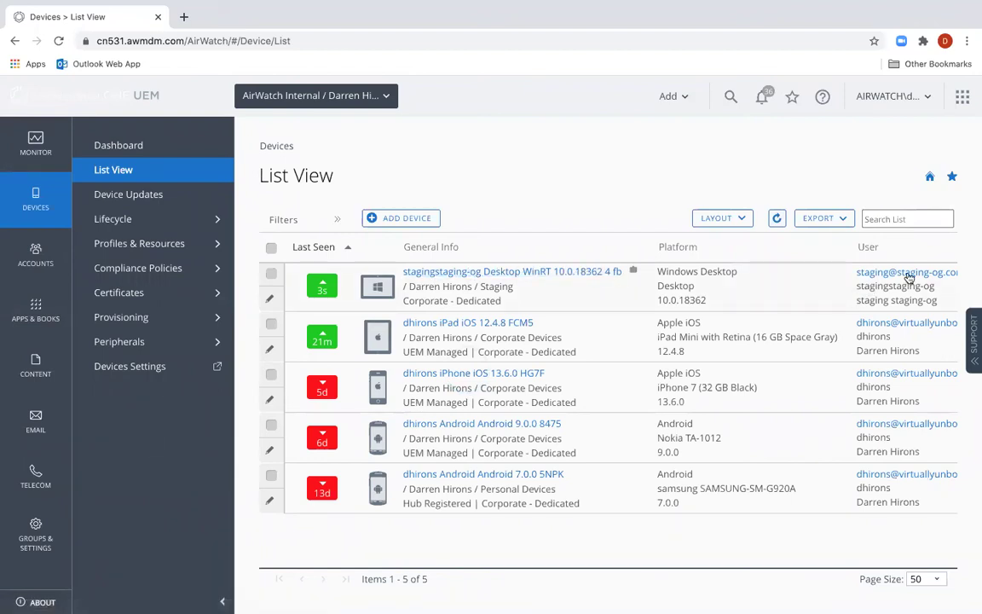
left_click(487, 276)
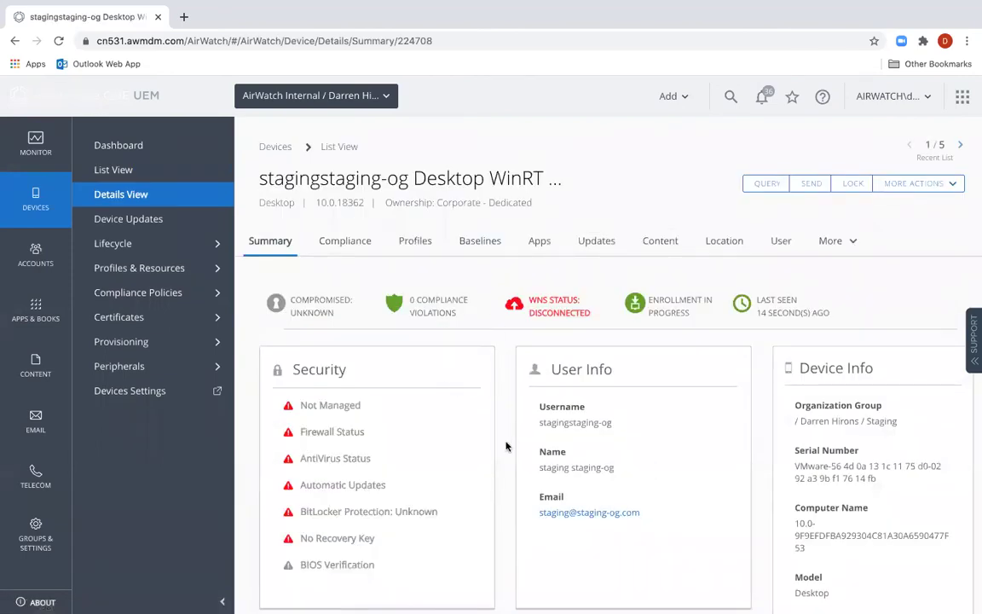
scroll(505, 444, "down", 3)
scroll(506, 445, "up", 3)
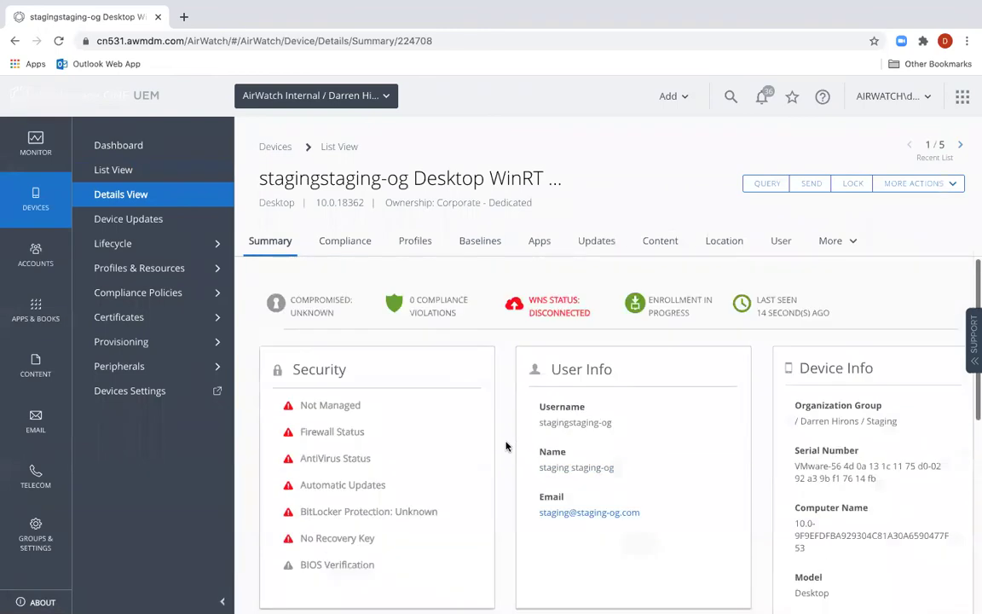
left_click(331, 148)
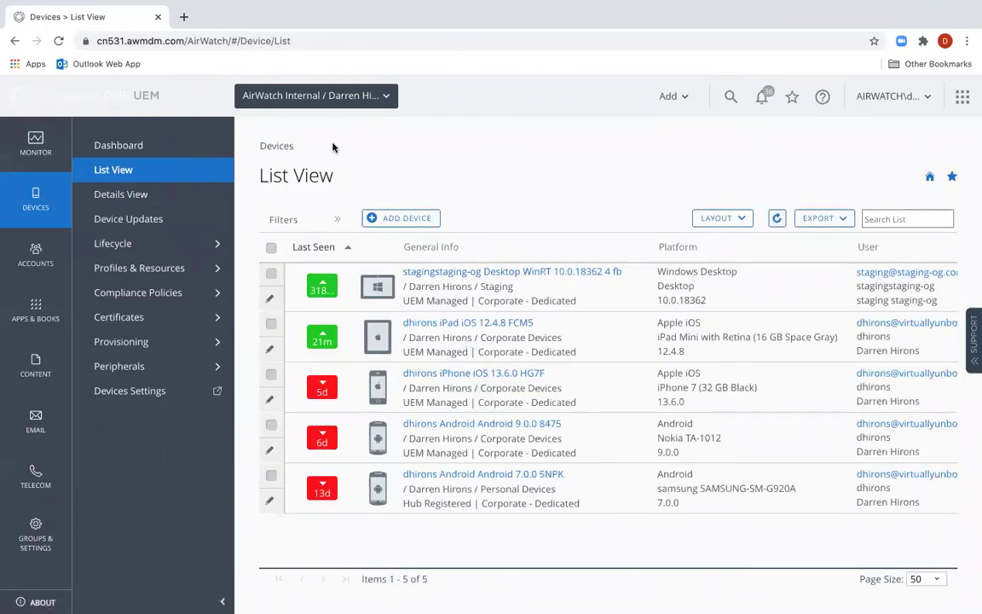
mouse_move(529, 586)
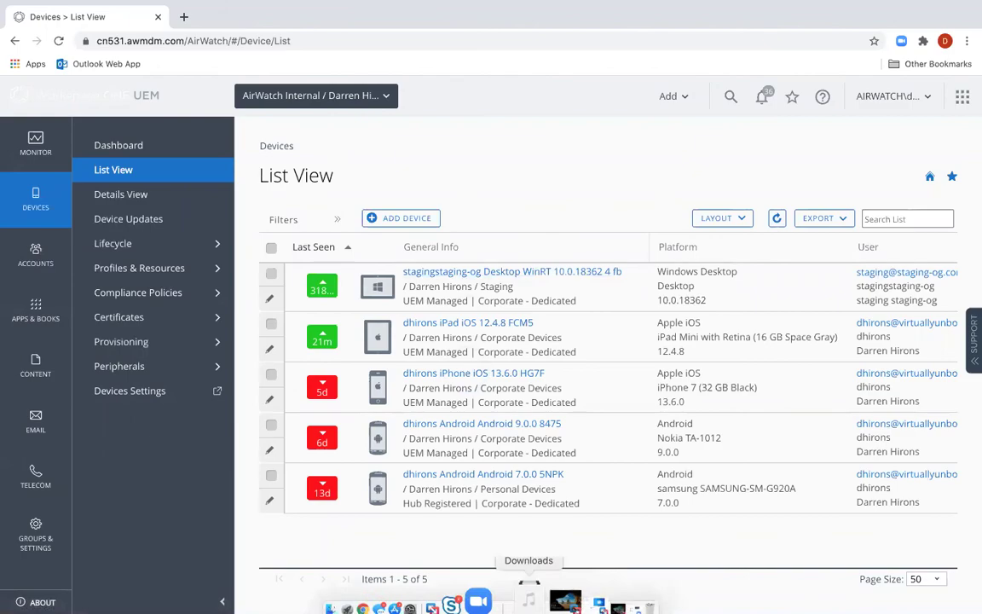
left_click(471, 583)
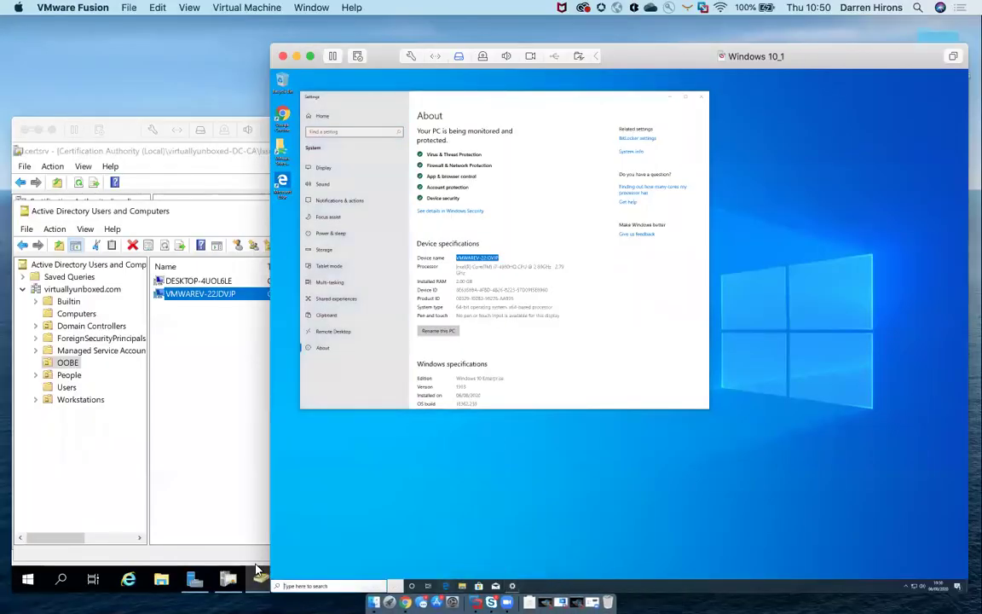
Close the VM's Settings window and sign out of Windows from the Start menu.
key("super")
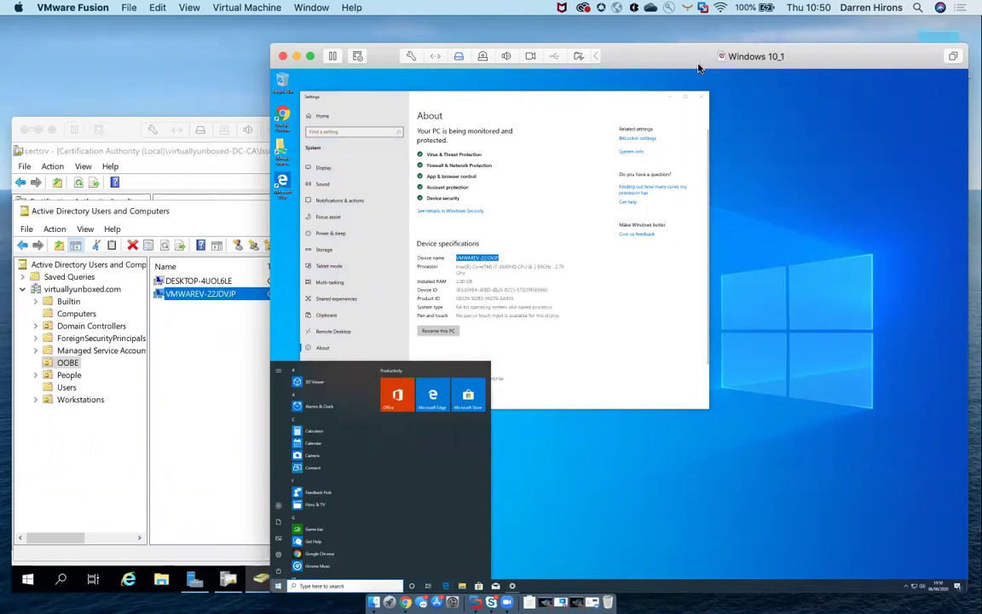
left_click(700, 96)
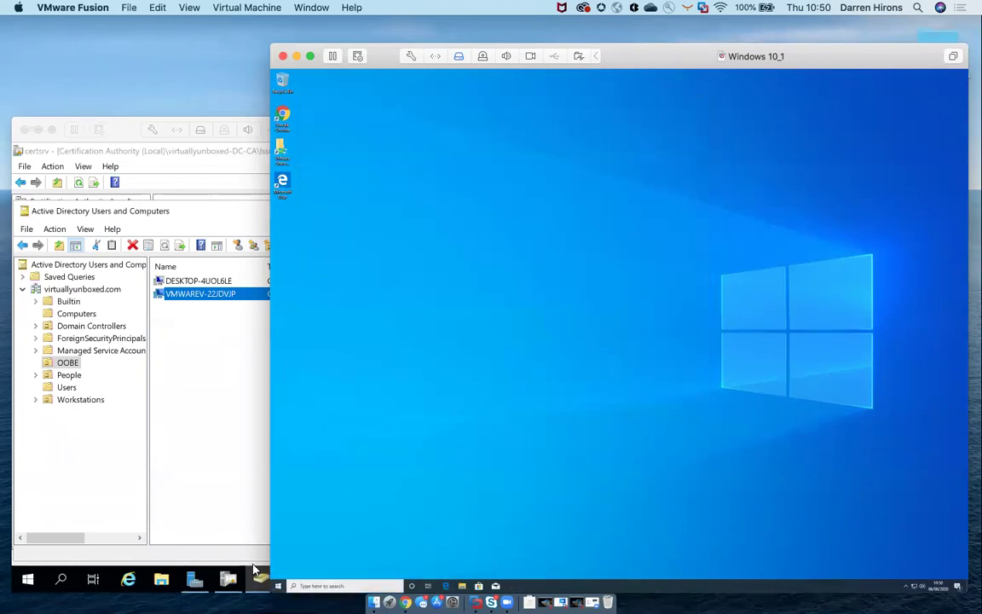
key("super")
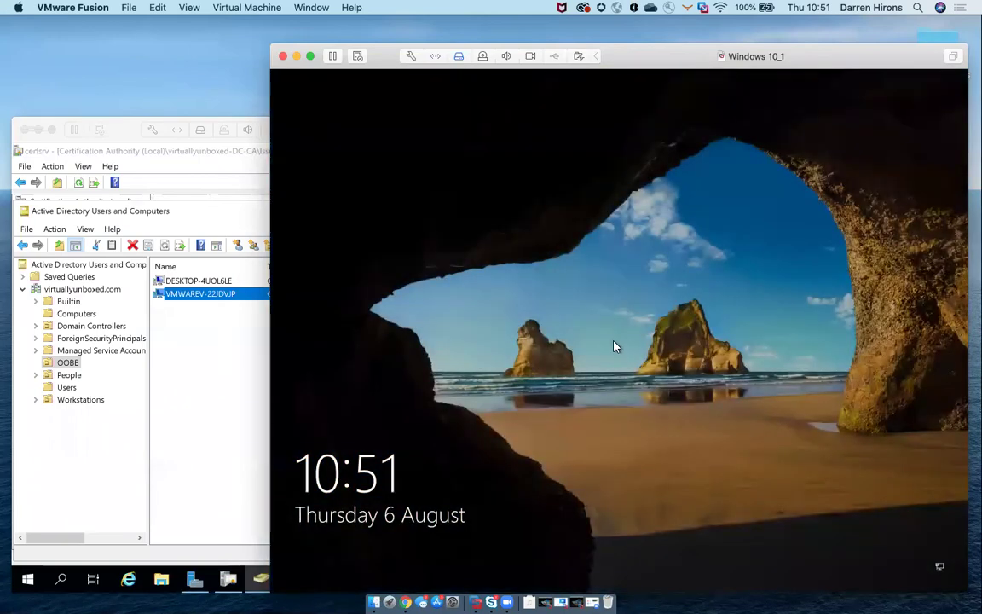
Sign in to the VM as Other user with the domain username and password.
left_click(616, 346)
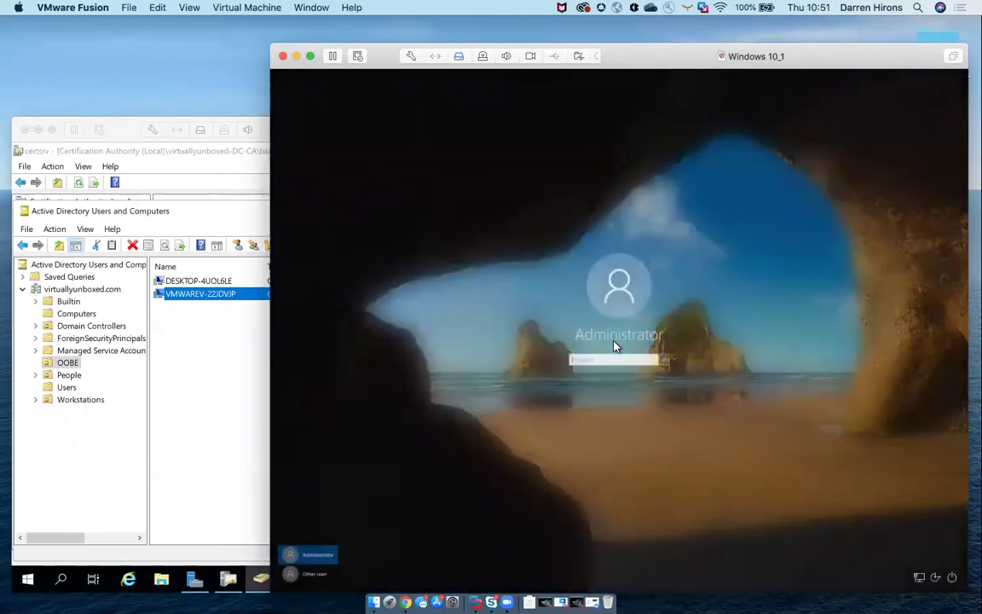
left_click(315, 574)
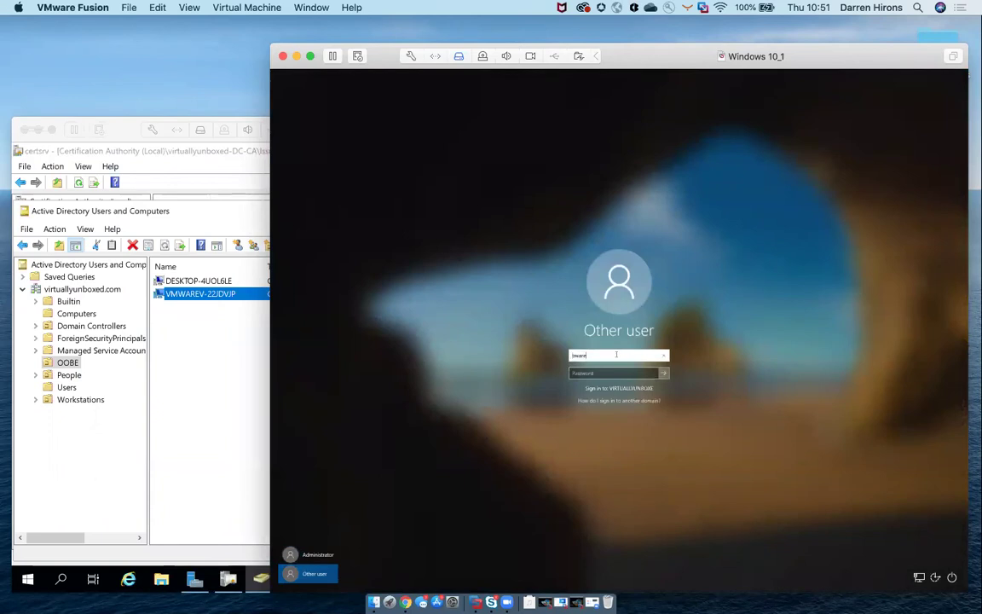
key("Tab")
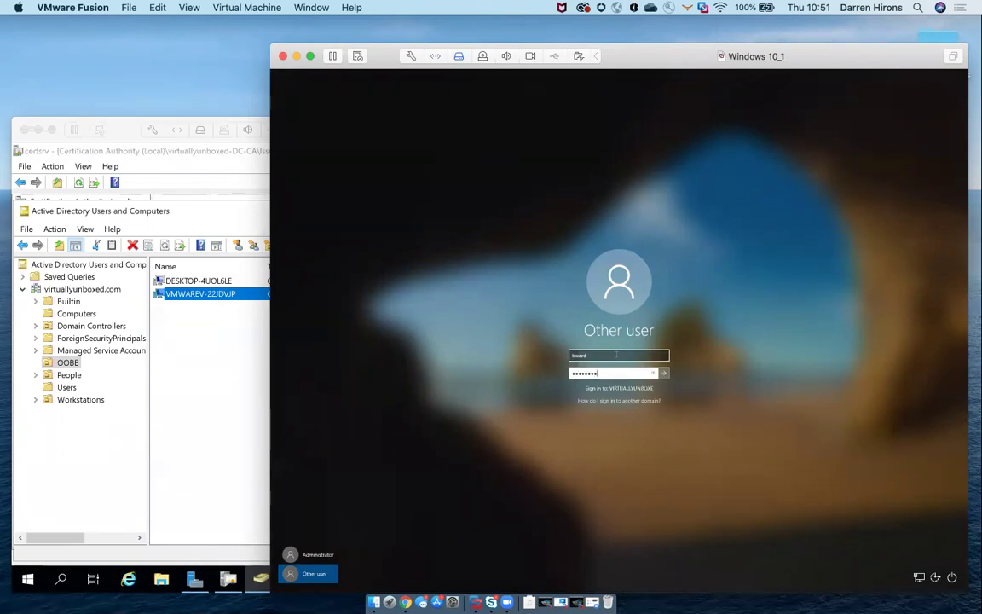
key("Return")
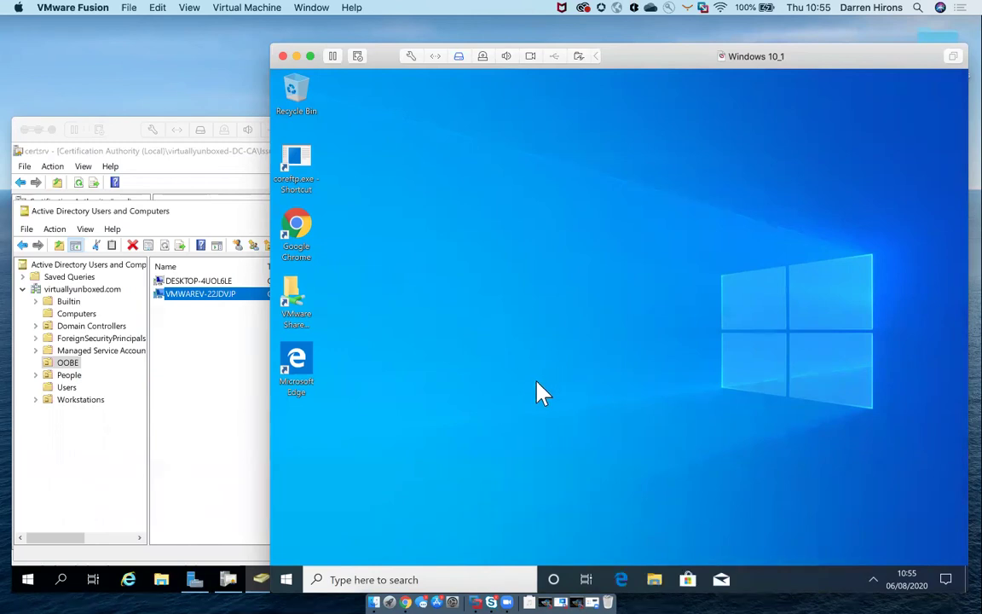
Refresh the device list and check the staging device's Summary: 0/9 profiles, 0/4 apps installed.
left_click(405, 600)
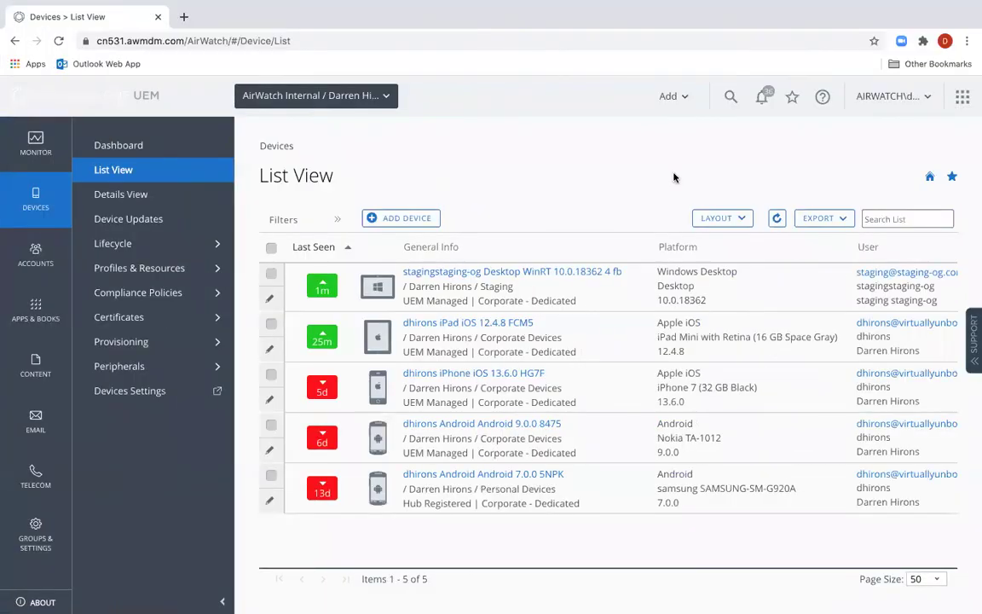
left_click(776, 219)
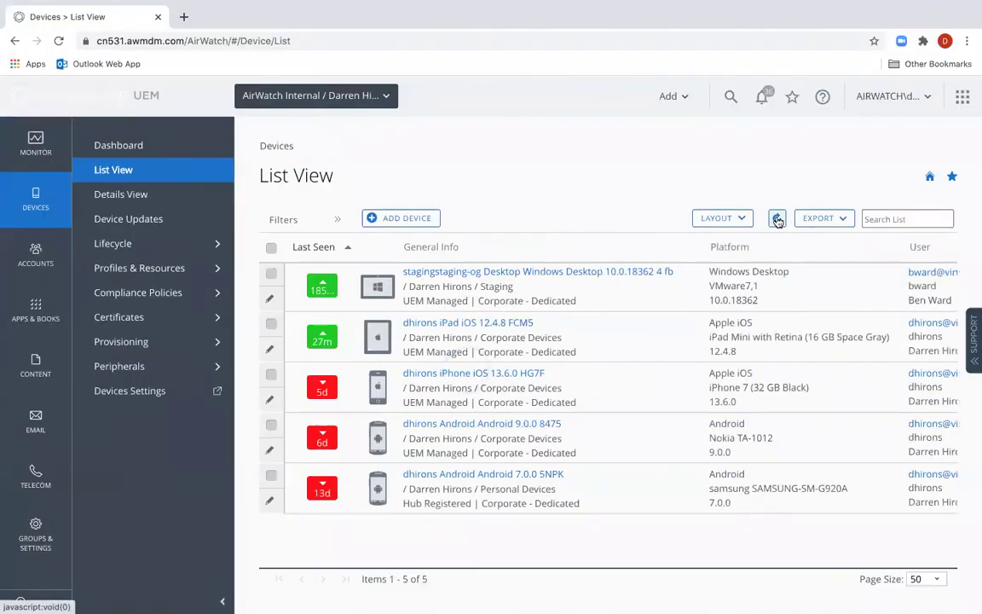
scroll(839, 285, "right", 5)
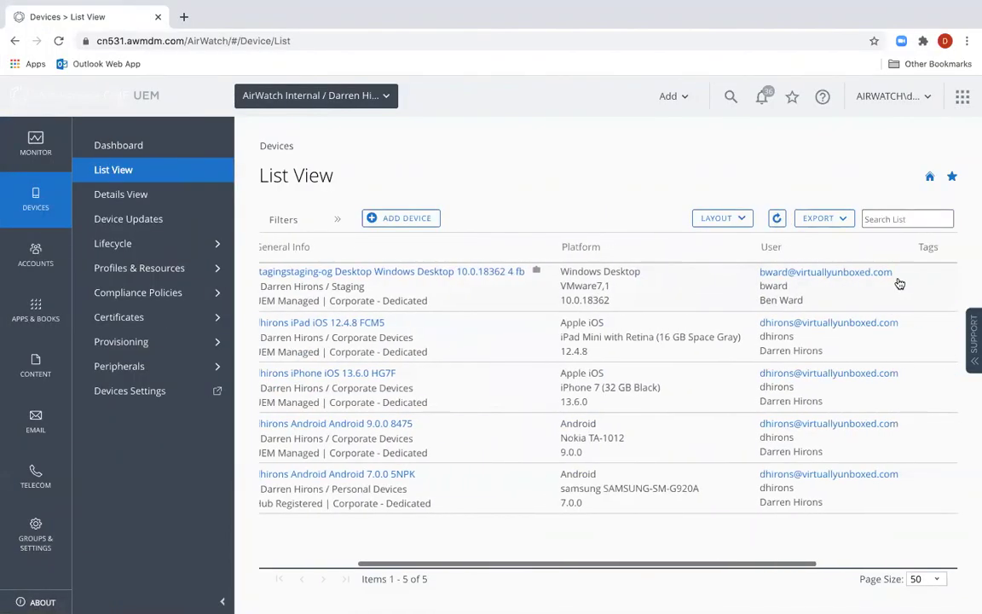
scroll(730, 280, "left", 5)
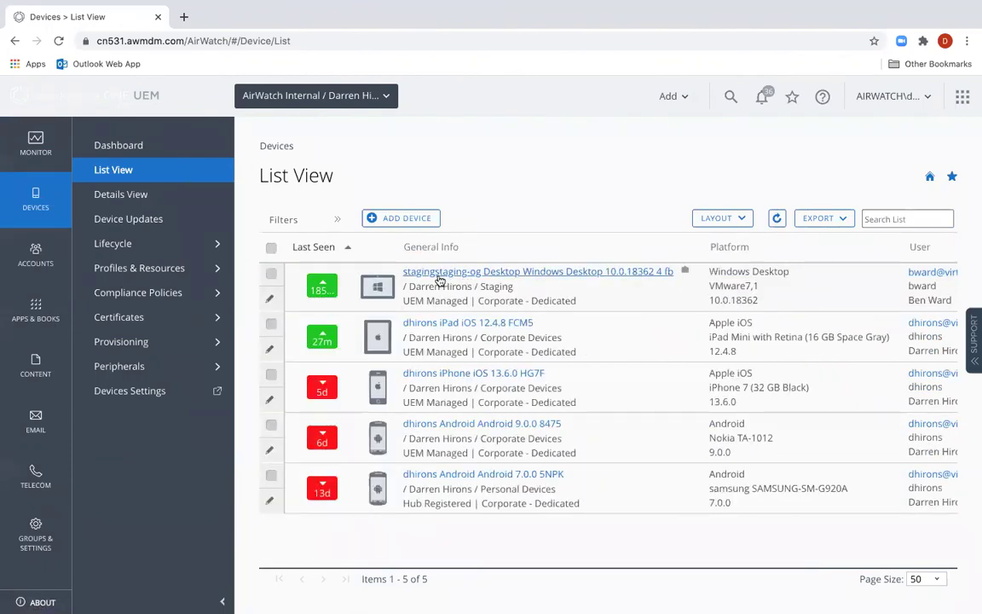
left_click(434, 273)
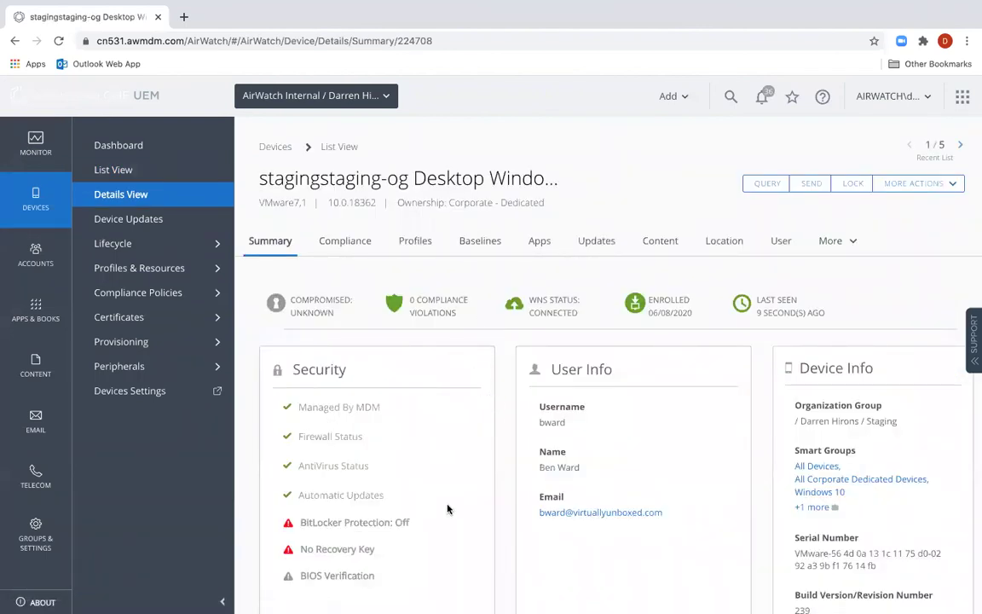
scroll(509, 530, "down", 5)
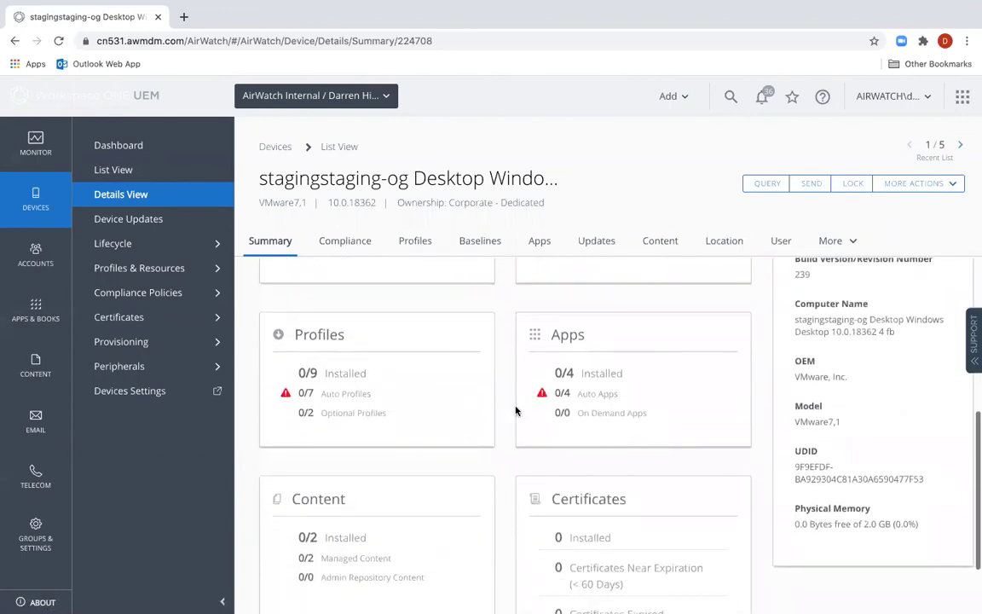
scroll(503, 411, "up", 5)
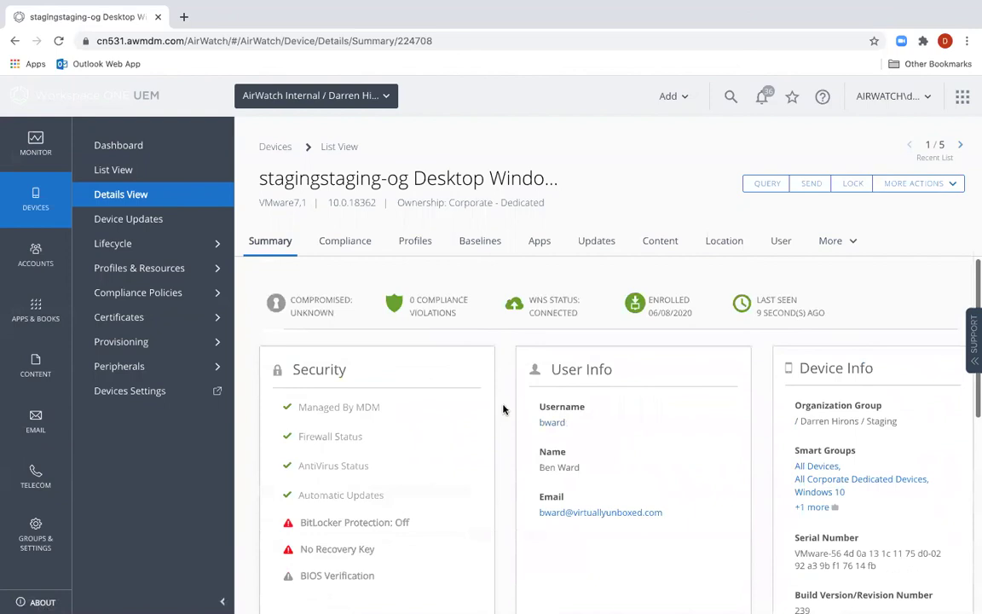
left_click(165, 179)
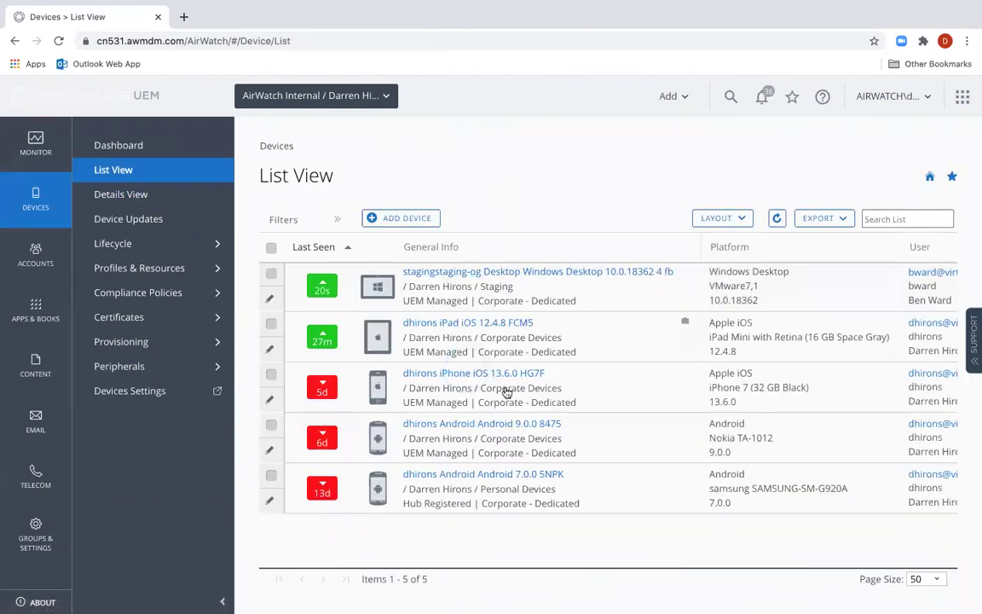
Refresh List View and confirm the staging device's Profiles card now shows 7/9 installed.
left_click(474, 599)
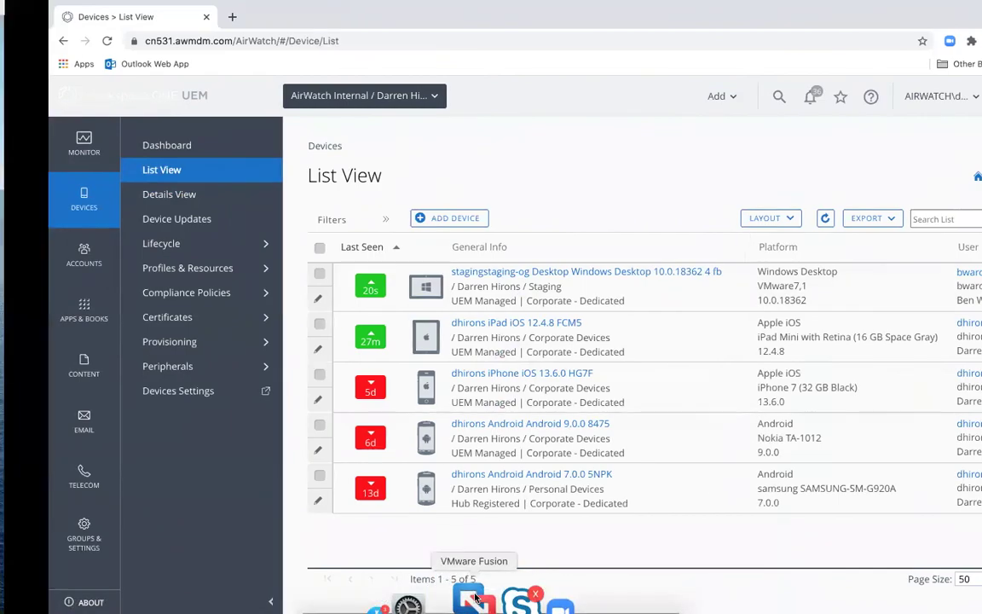
left_click(406, 585)
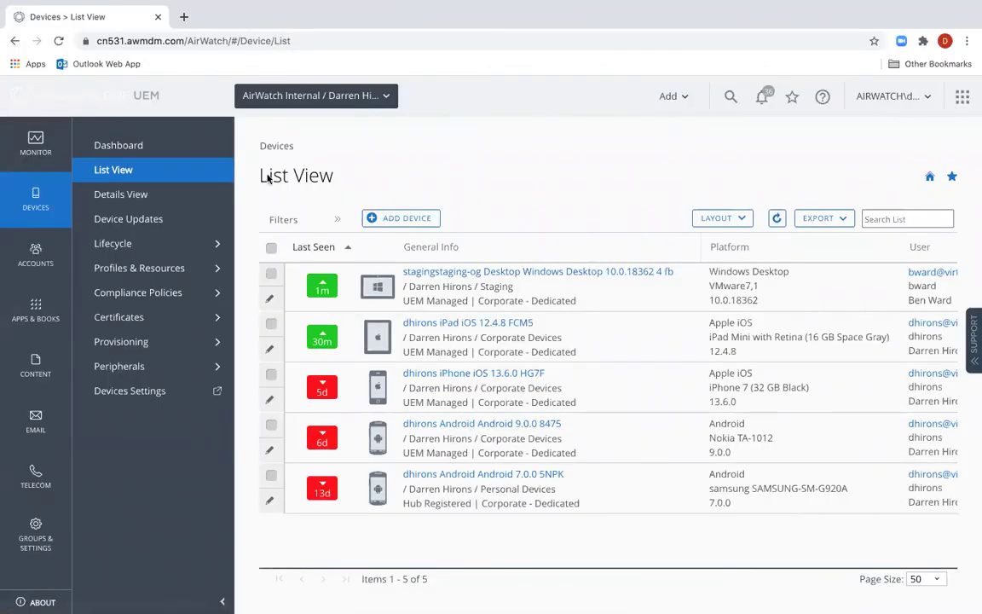
left_click(125, 174)
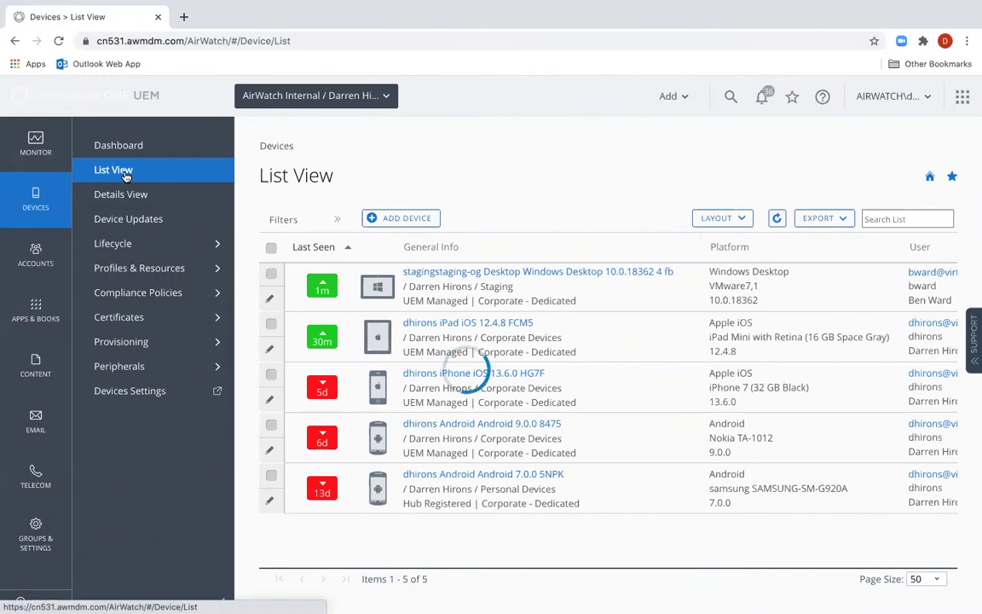
left_click(777, 218)
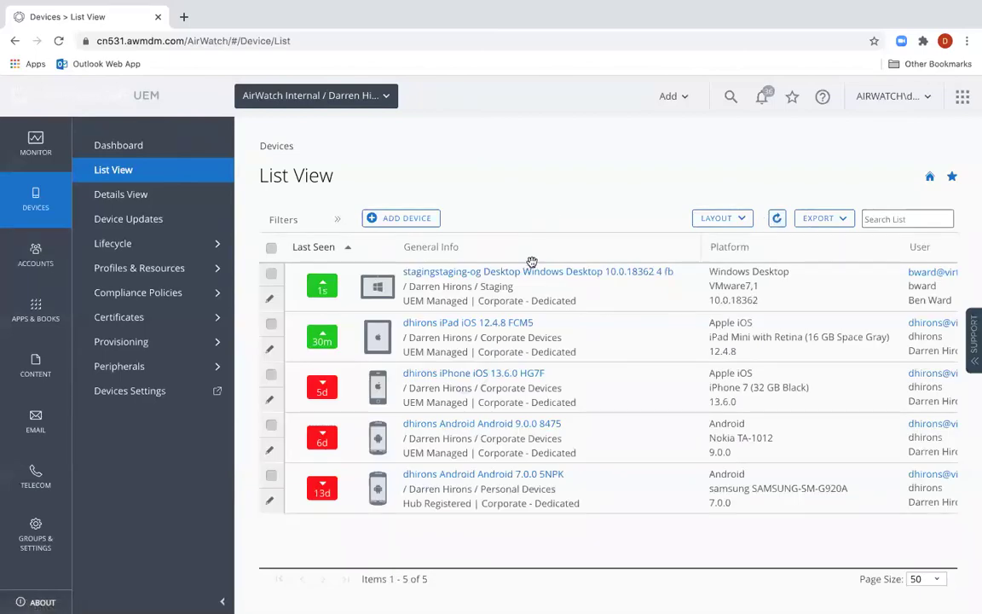
left_click(530, 273)
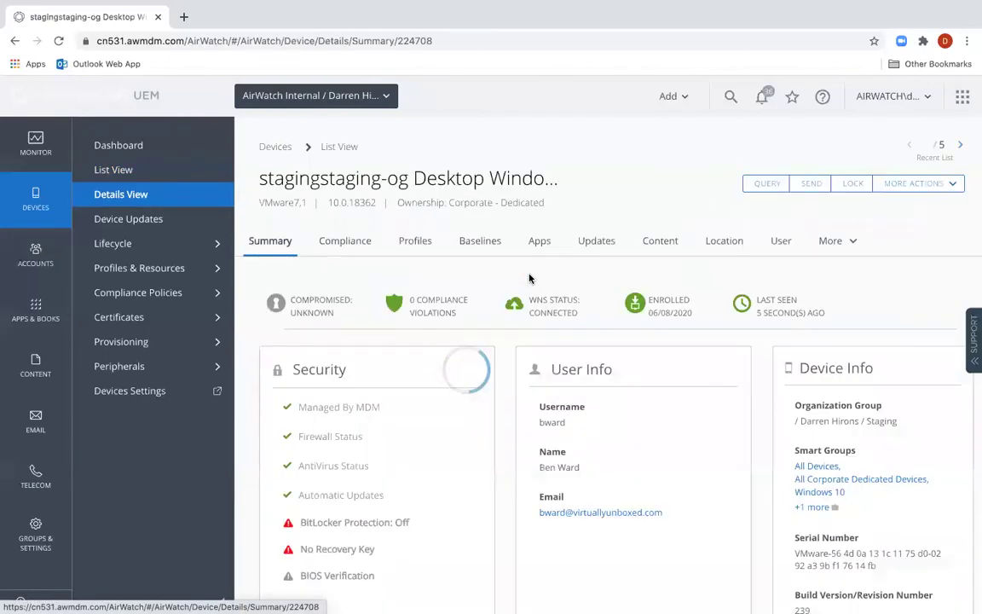
scroll(500, 480, "down", 2)
scroll(500, 481, "down", 2)
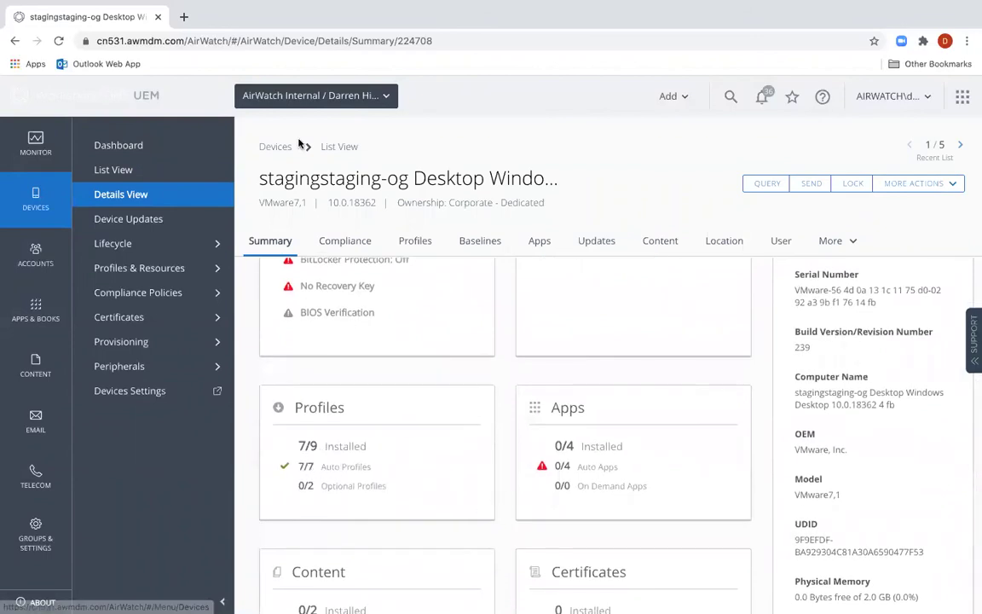
left_click(339, 147)
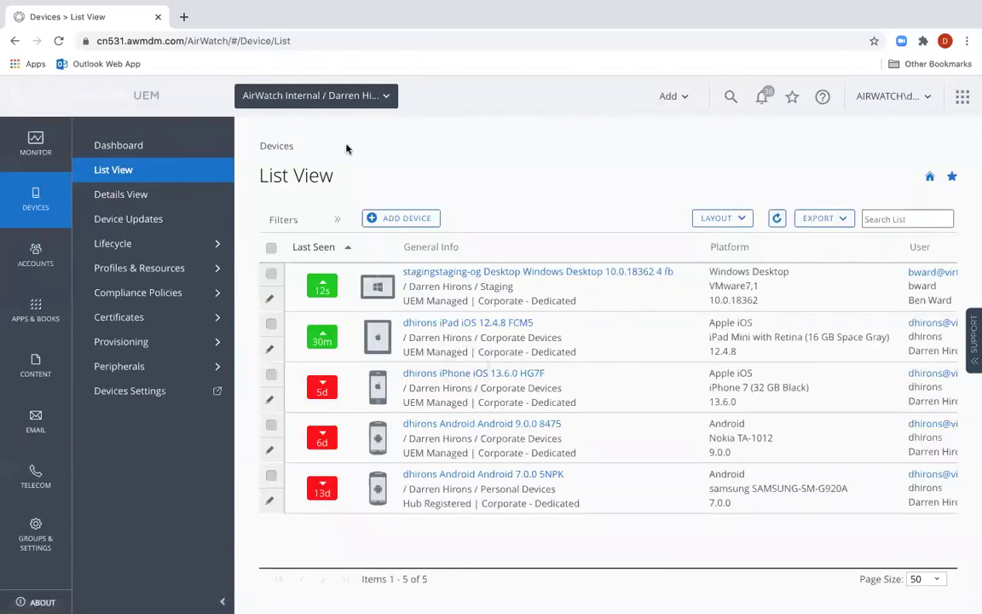
left_click(477, 595)
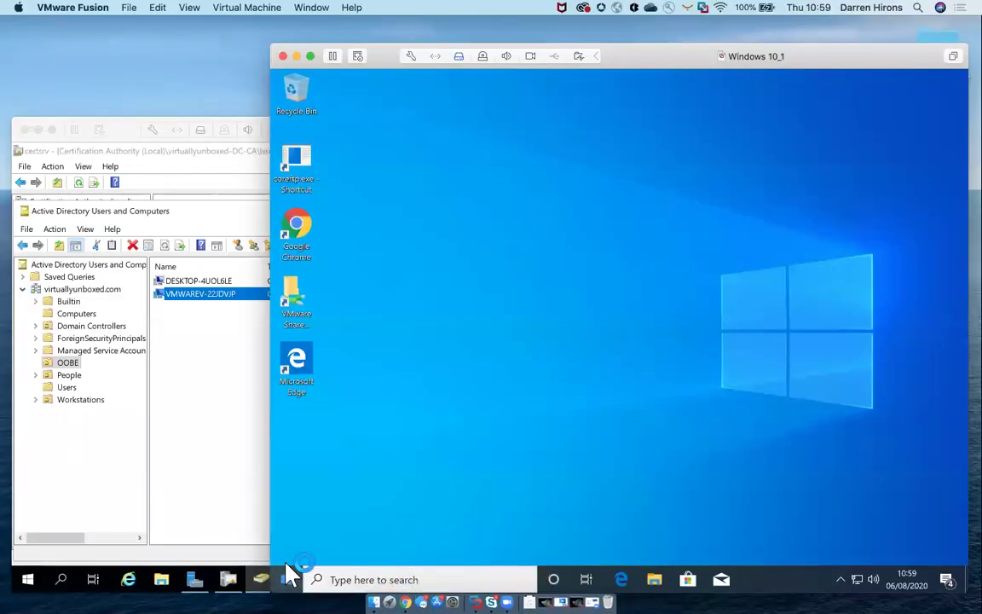
Launch Workspace ONE Intelligent Hub from the W section of the VM's Start menu.
left_click(287, 580)
scroll(407, 426, "down", 15)
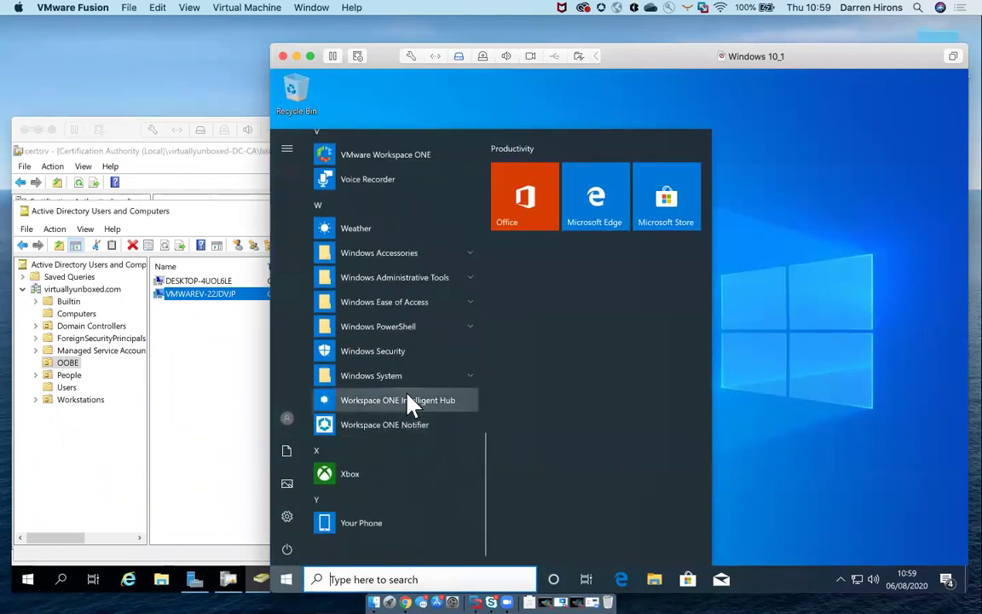
left_click(411, 405)
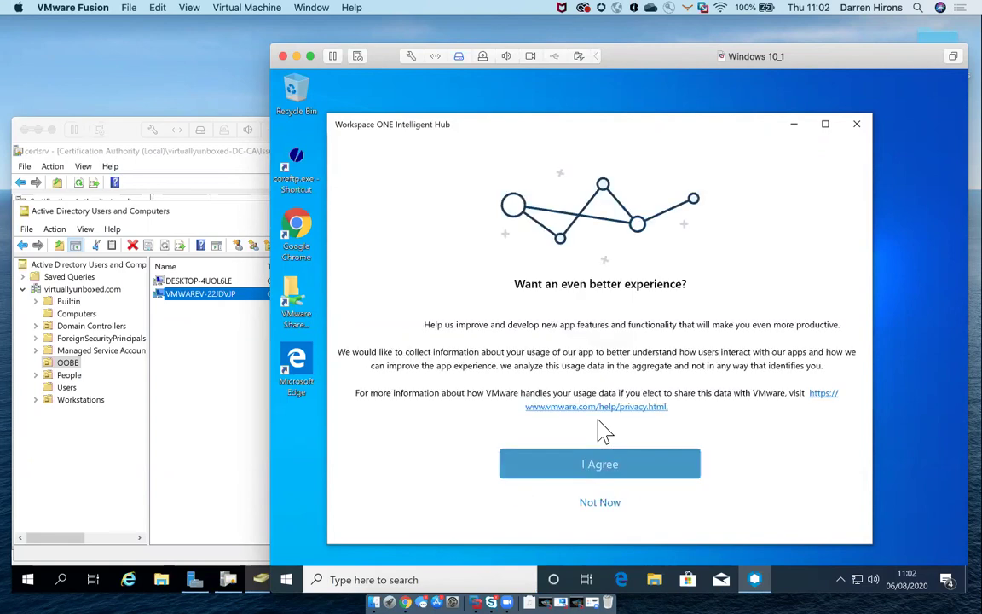
Accept the Hub's usage-data sharing and open the Apps catalog with Excel and Outlook favorites.
left_click(604, 467)
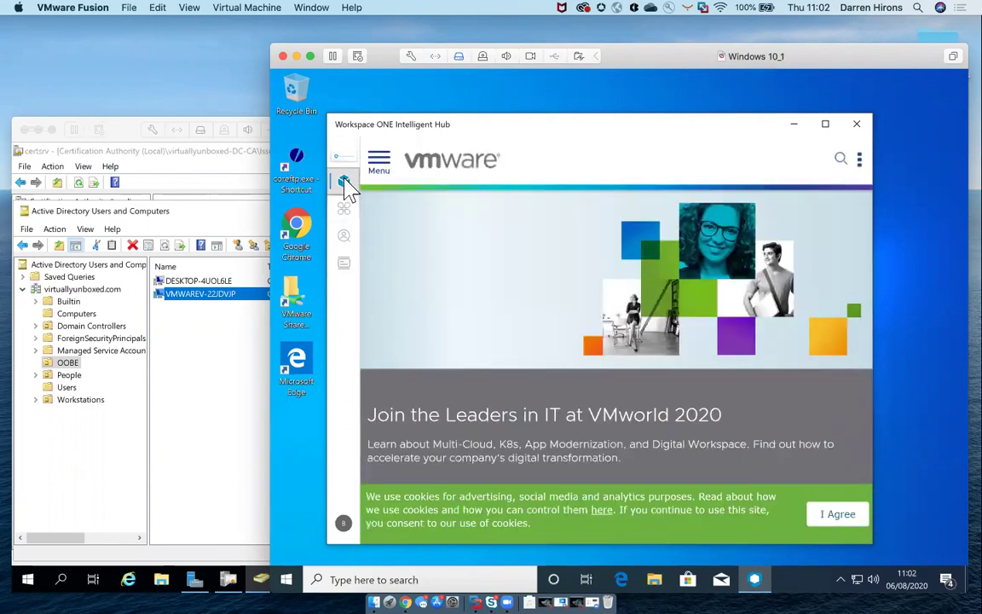
left_click(378, 161)
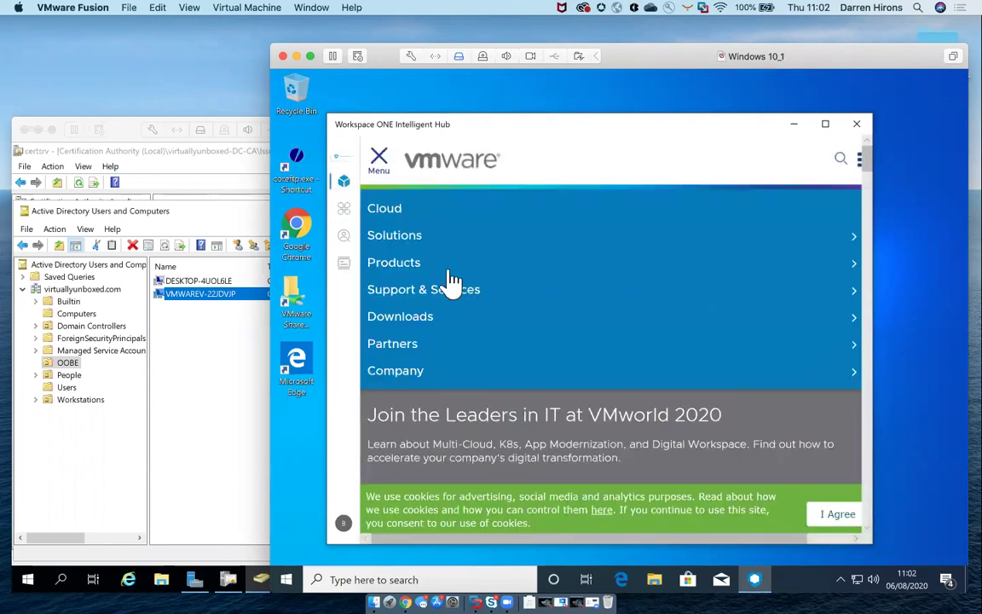
left_click(345, 209)
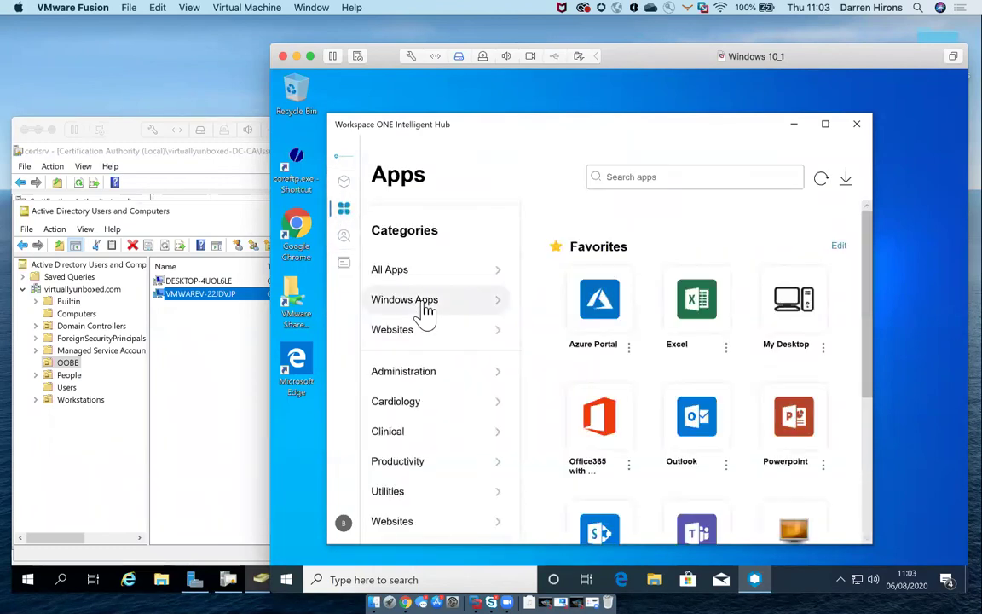
View the Windows Apps category, then go to the Hub's People page.
left_click(424, 309)
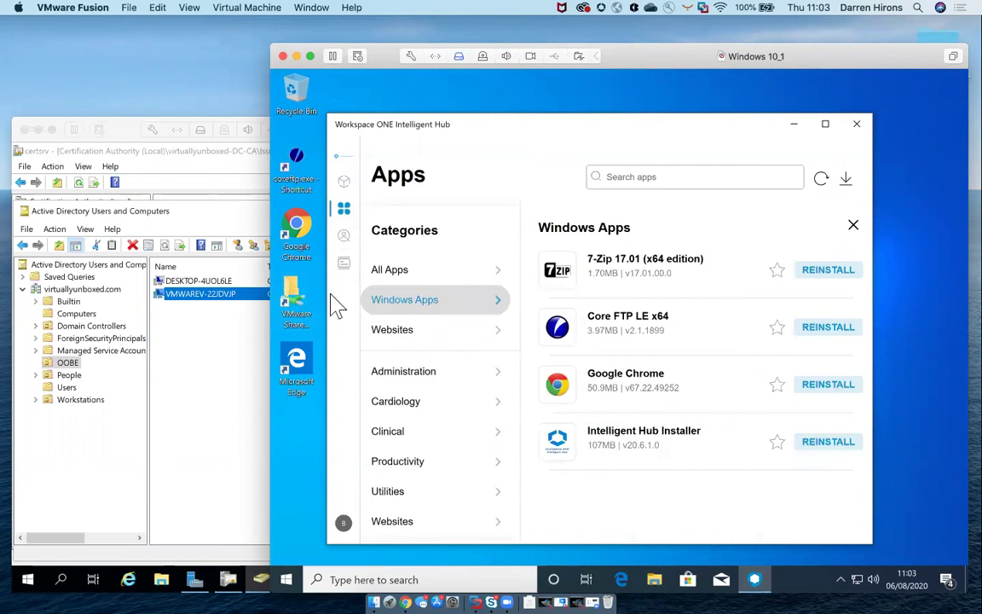
left_click(343, 237)
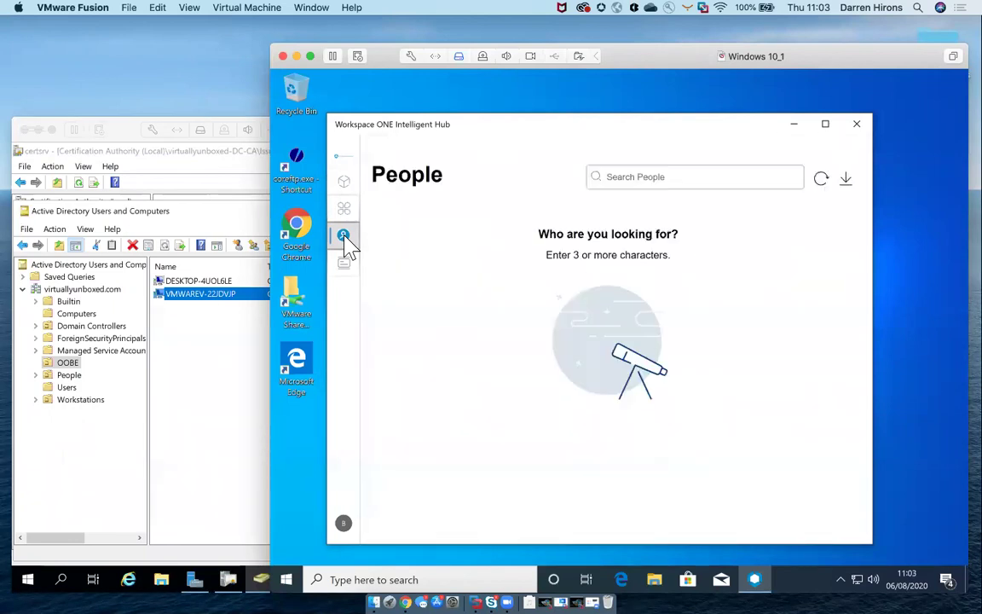
Search People by a colleague's surname, view their profile, then check the For You page.
left_click(686, 177)
type("hirons")
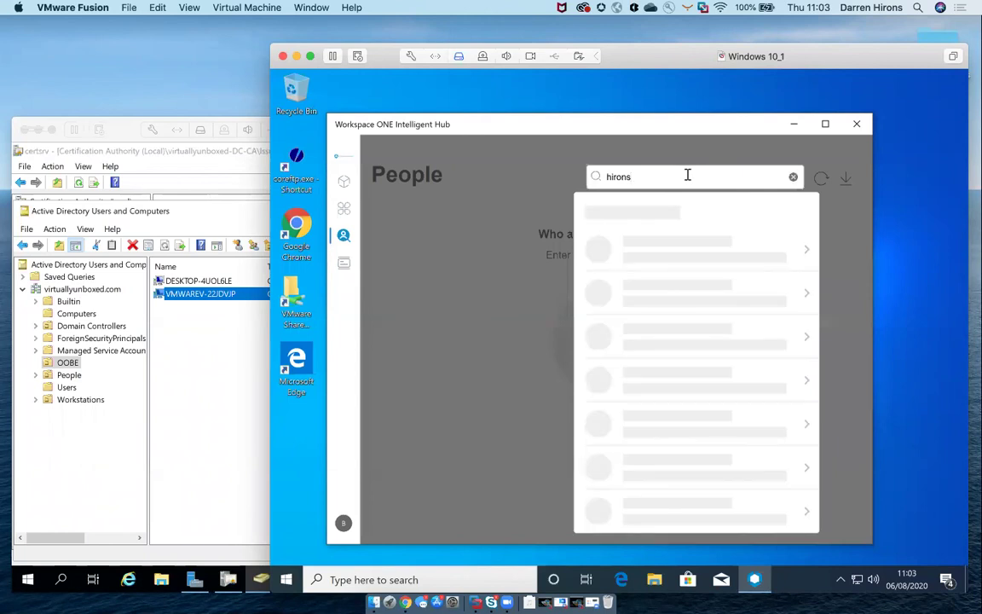
left_click(673, 255)
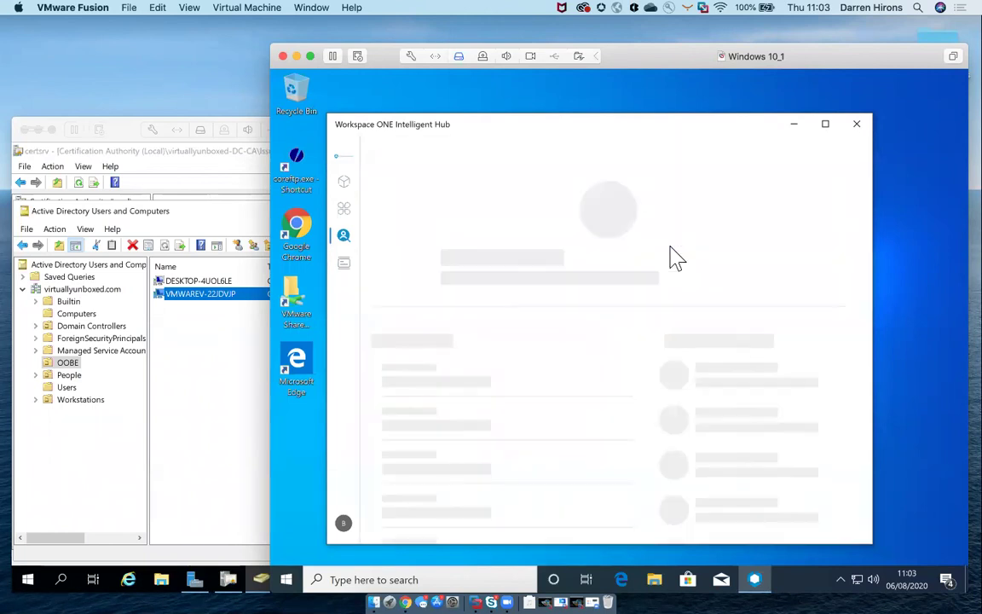
left_click(344, 264)
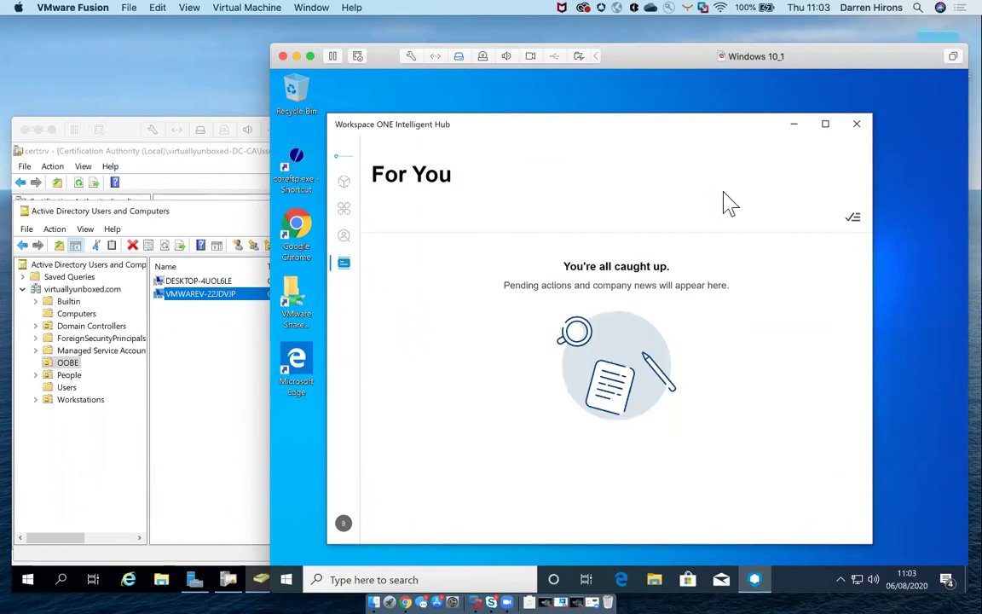
Check the For You history in Intelligent Hub, find it empty, and return to the Apps catalog.
left_click(850, 224)
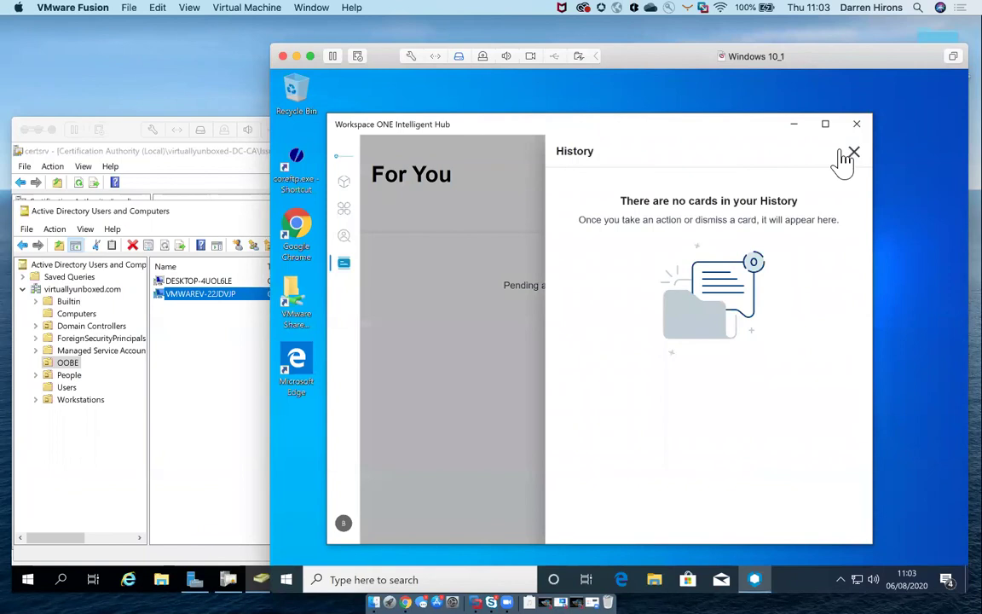
left_click(853, 153)
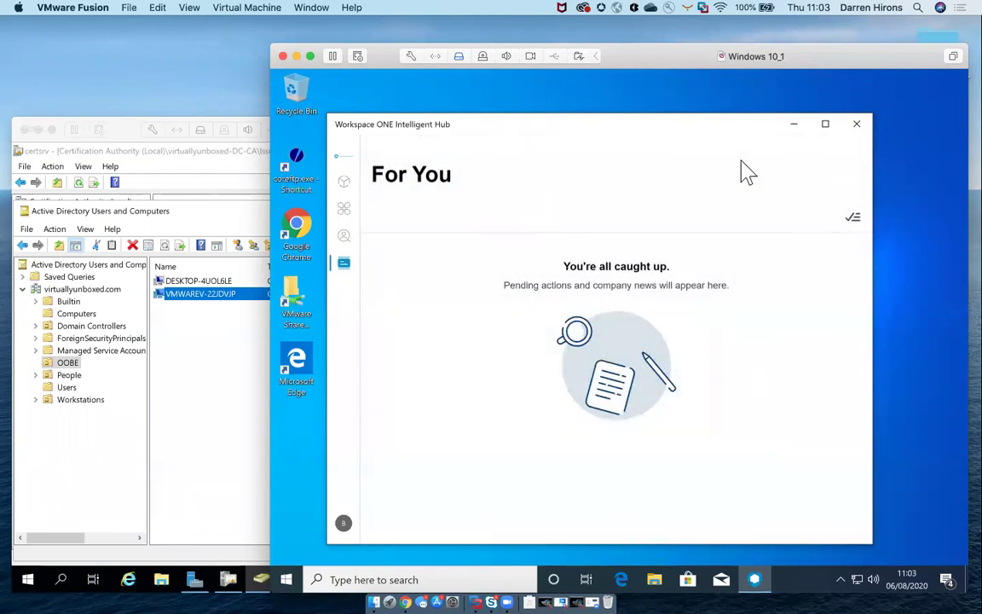
left_click(344, 209)
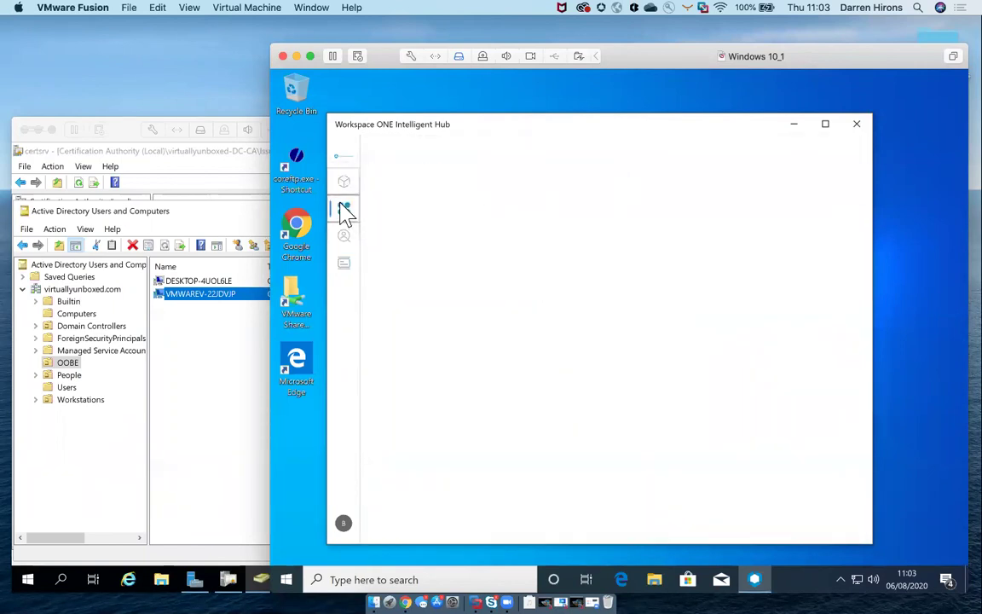